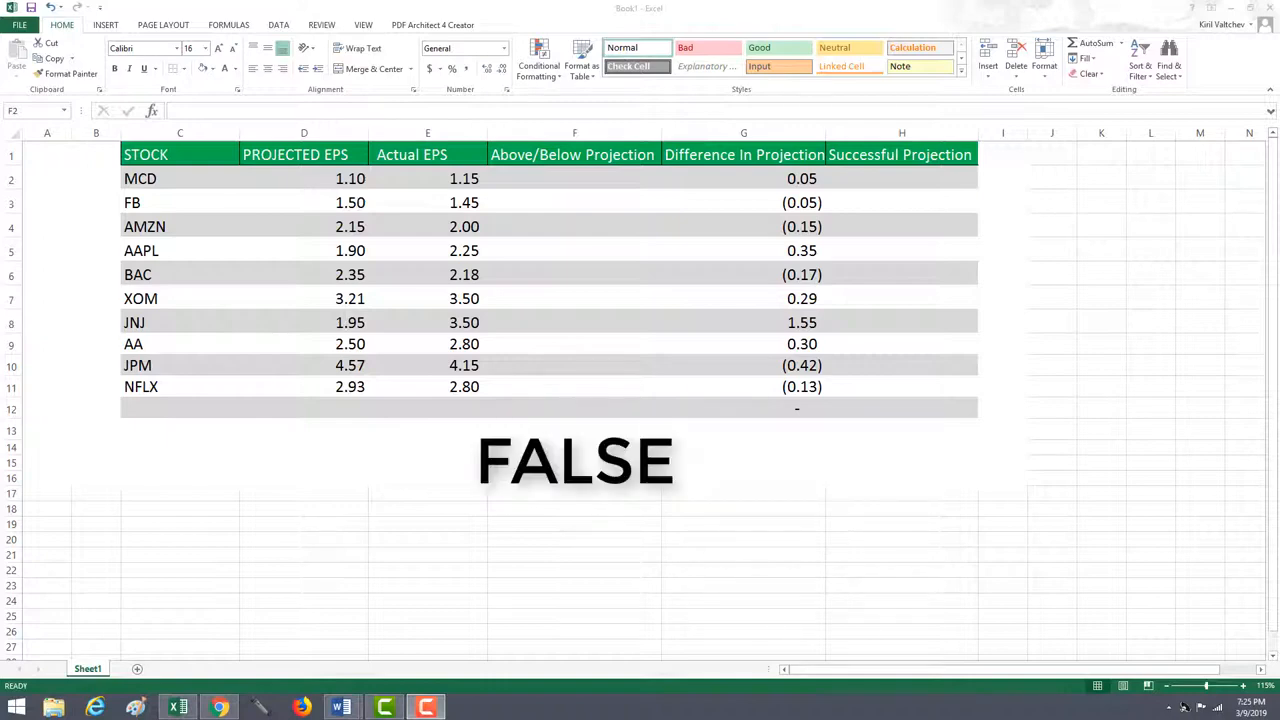
click(228, 265)
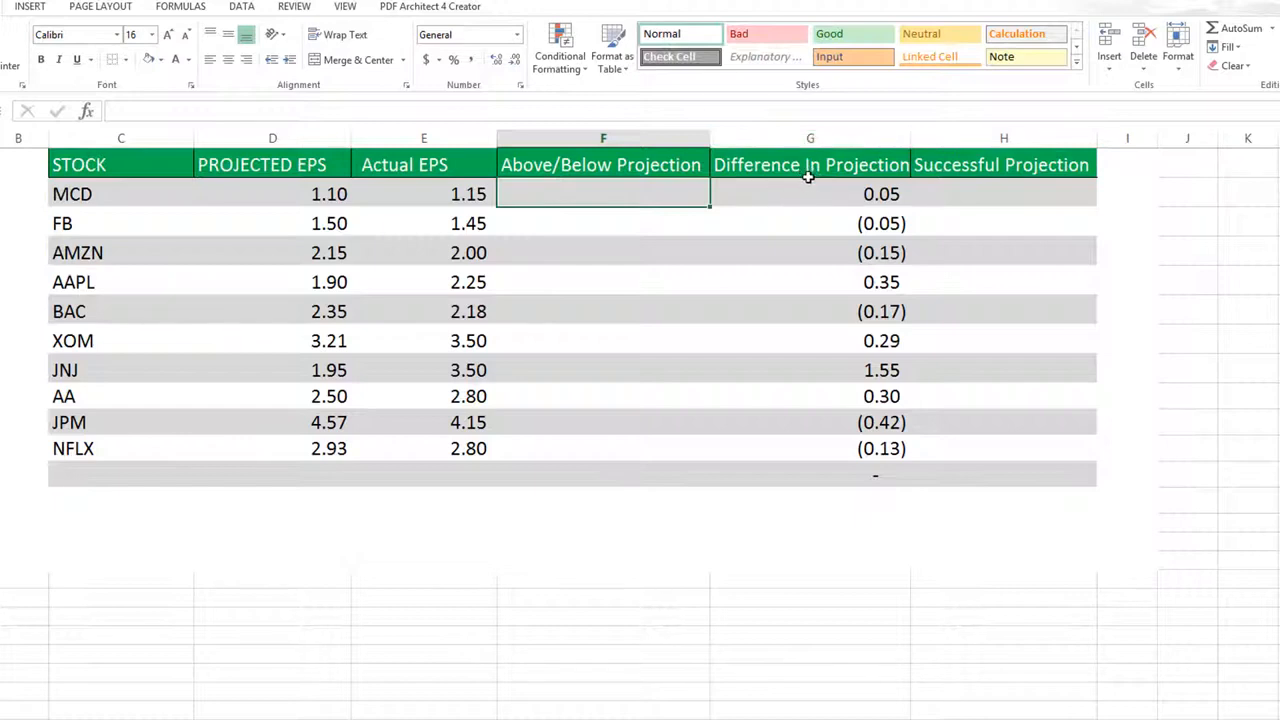
click(632, 132)
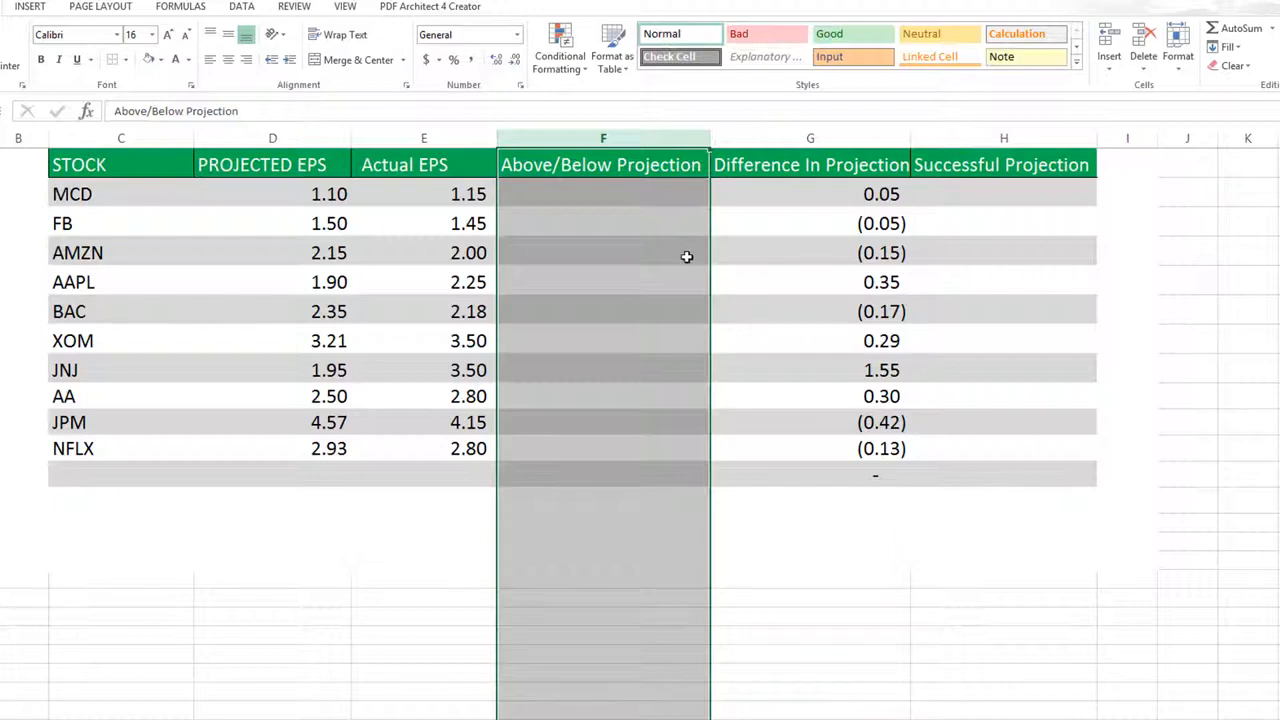
click(978, 135)
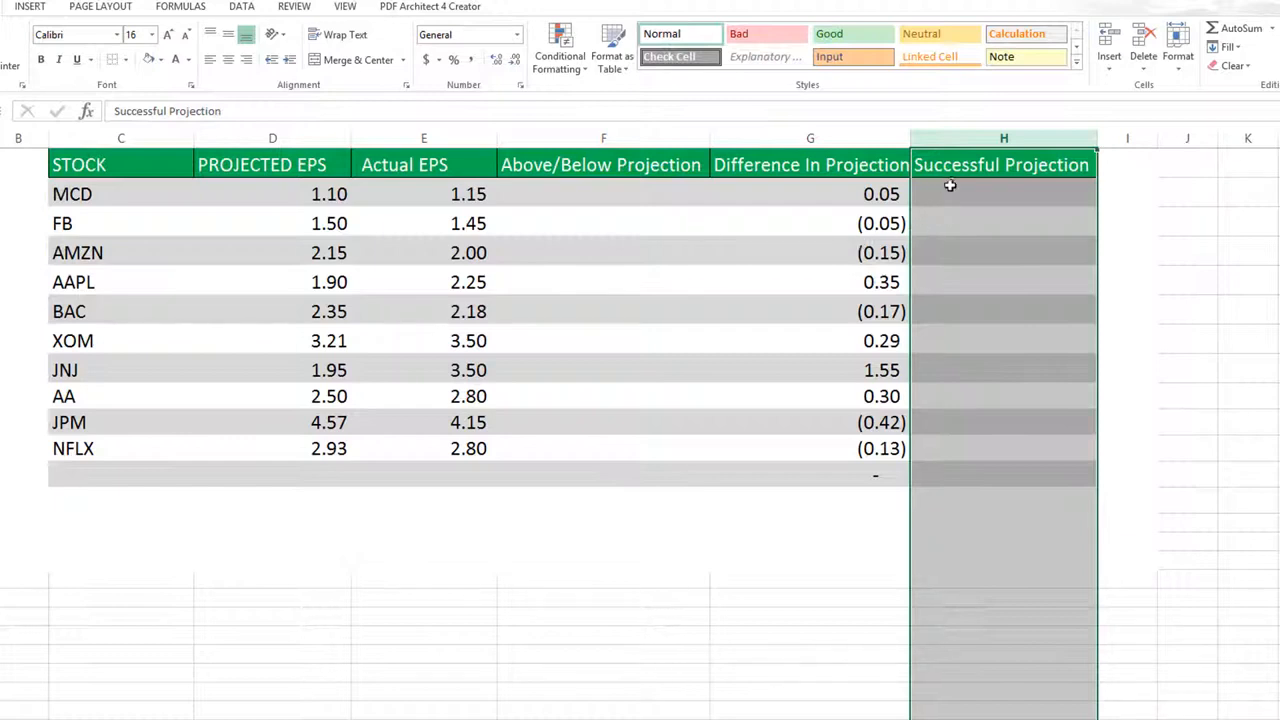
Enter the formula =IF(E2>D2,"ABOVE","BELOW") in the MCD row of the Above/Below Projection column
click(618, 193)
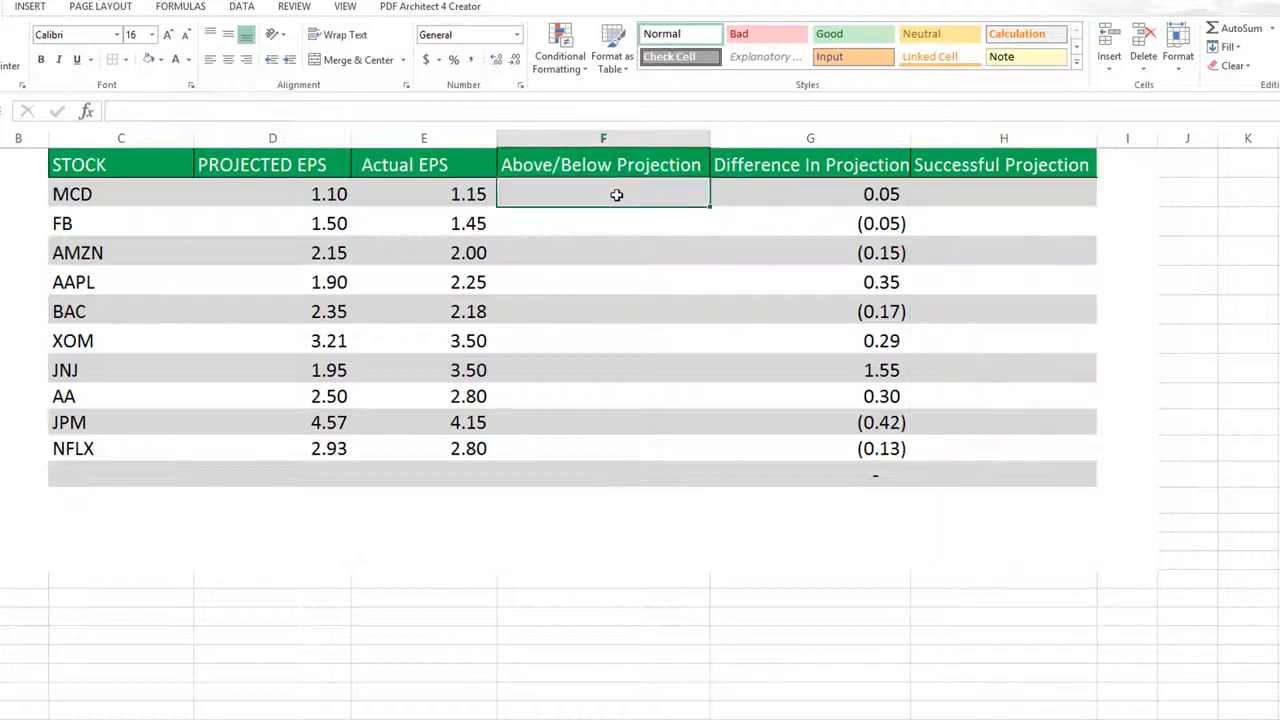
text(=)
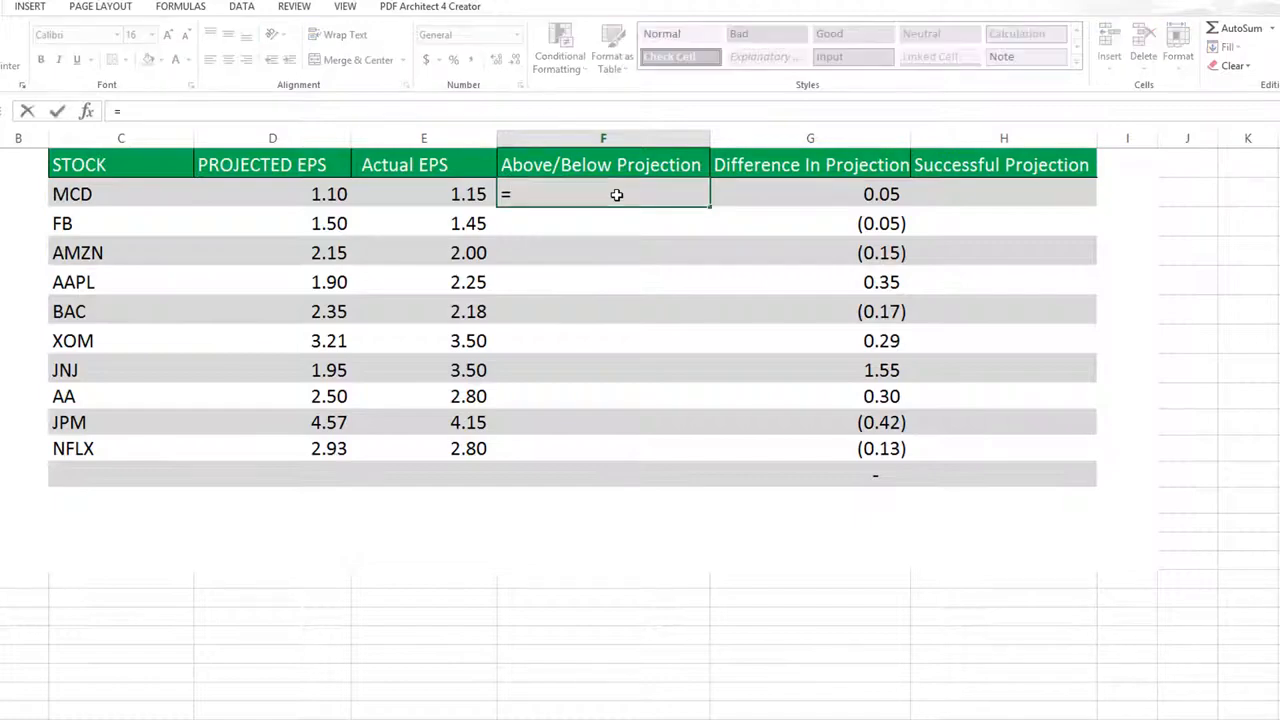
text(if()
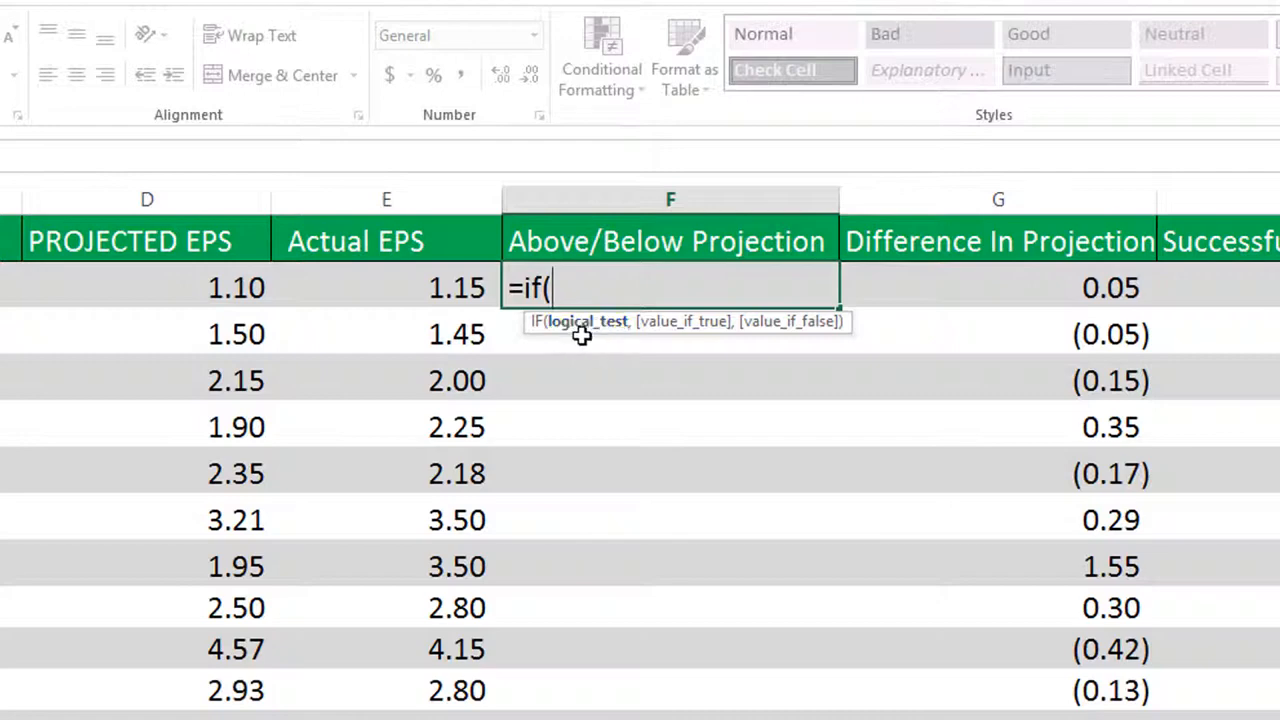
click(434, 287)
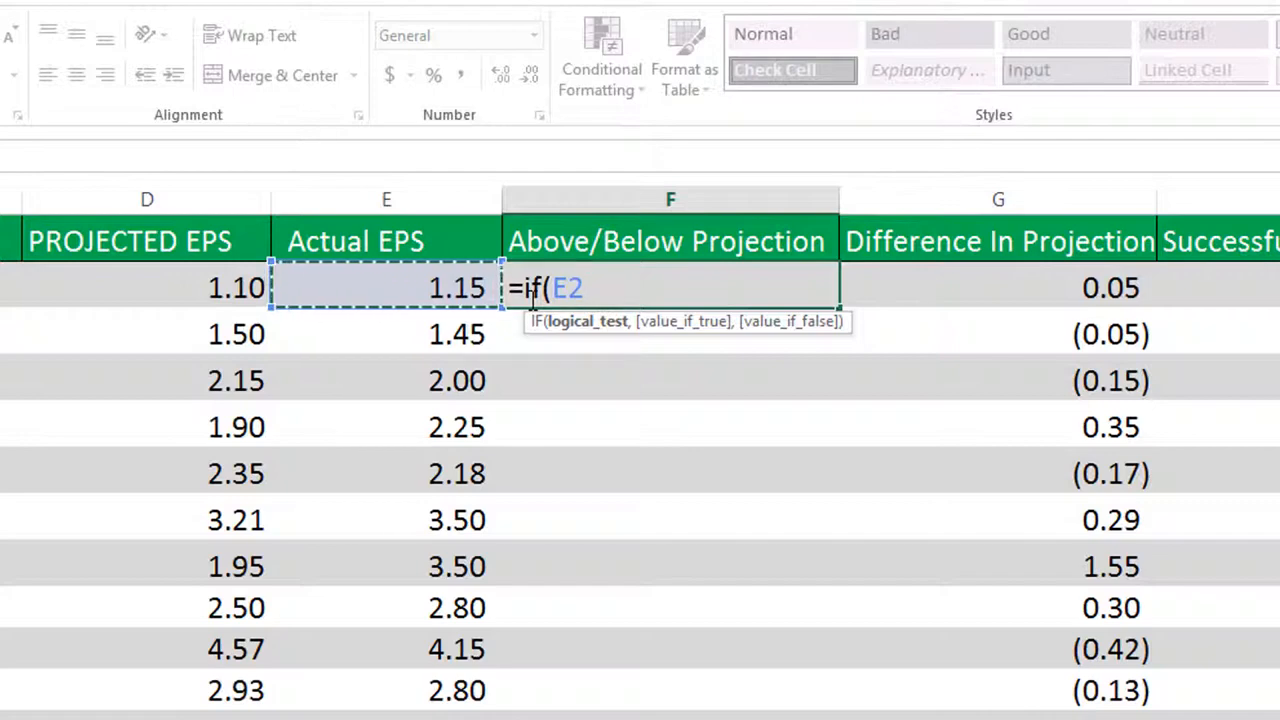
text(>)
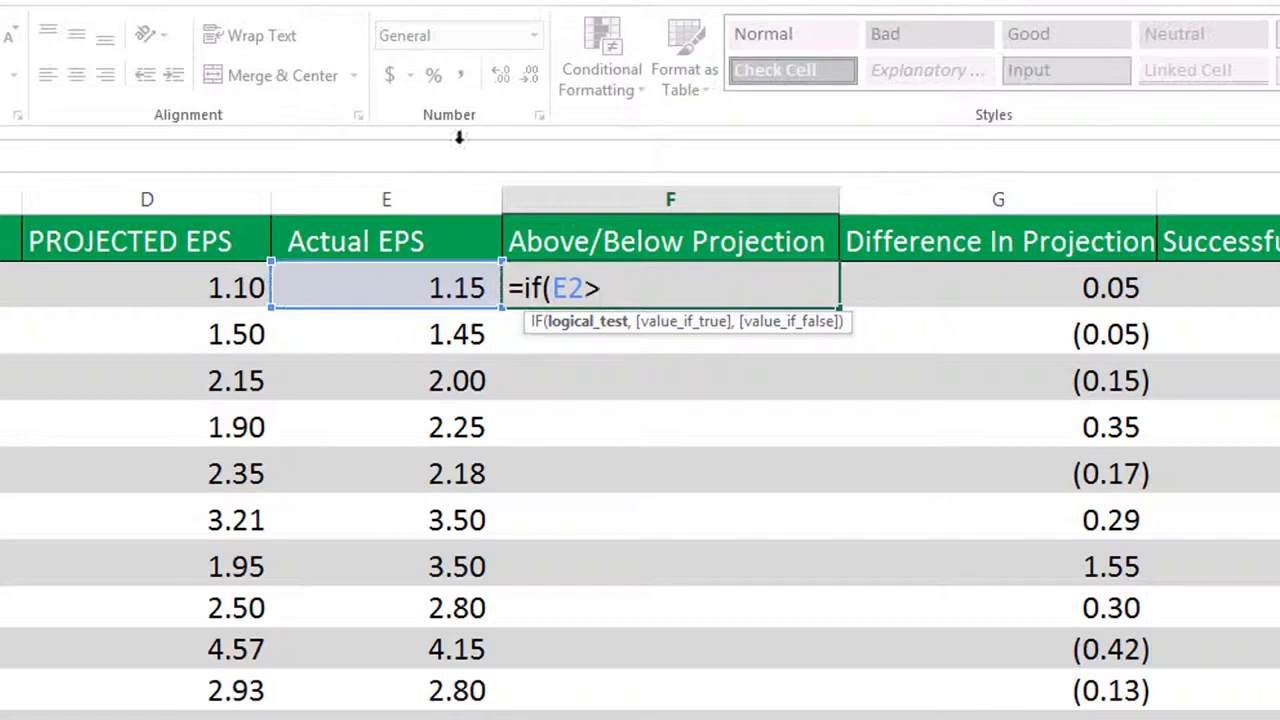
click(206, 289)
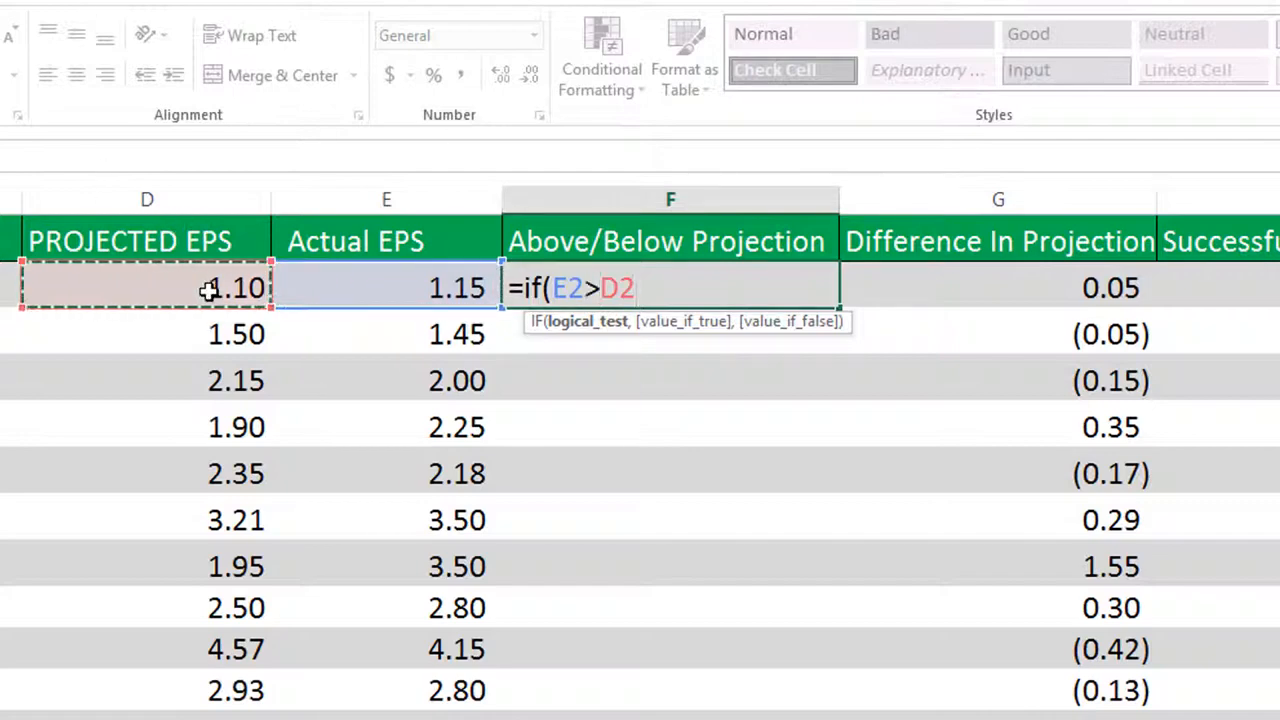
text(,)
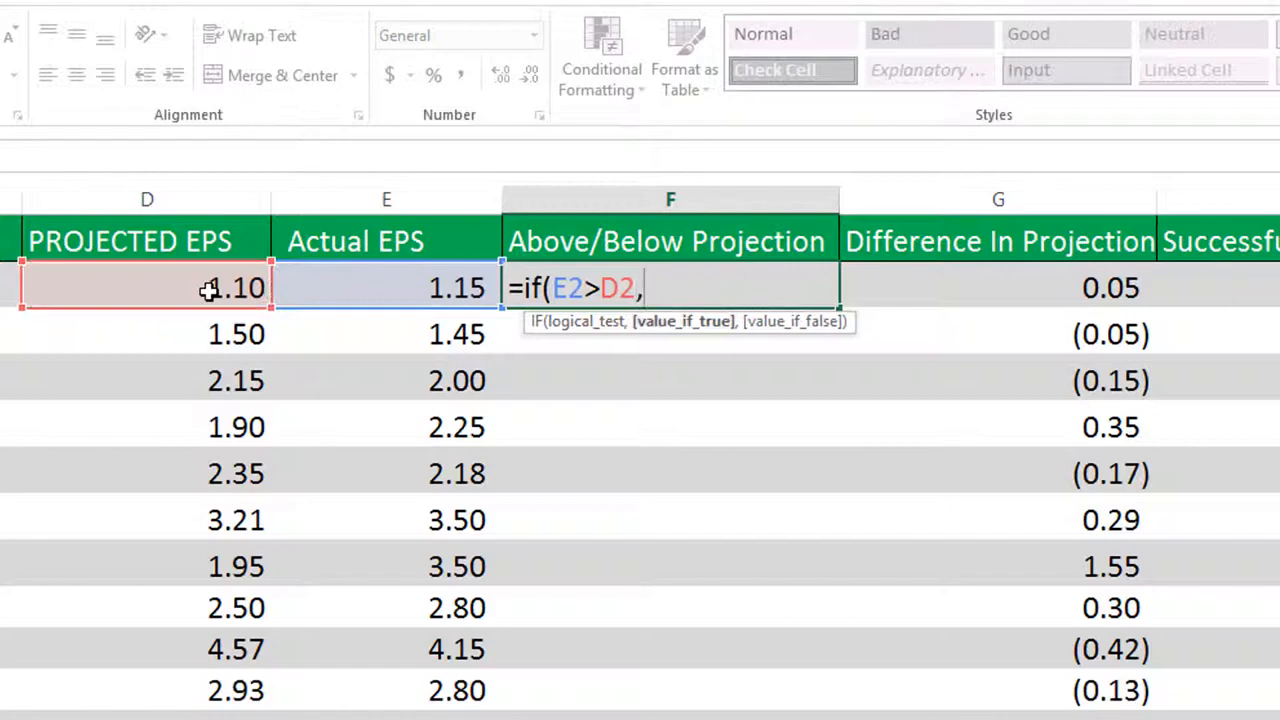
text("AB)
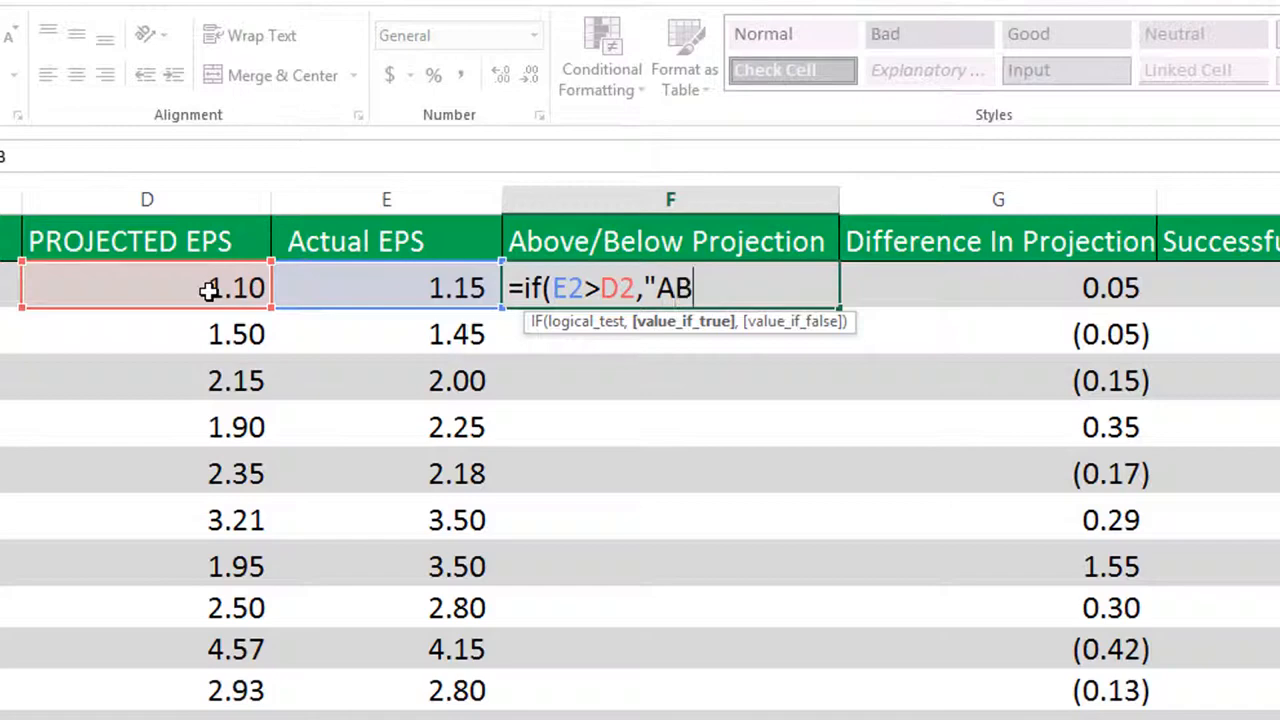
text(OVE",)
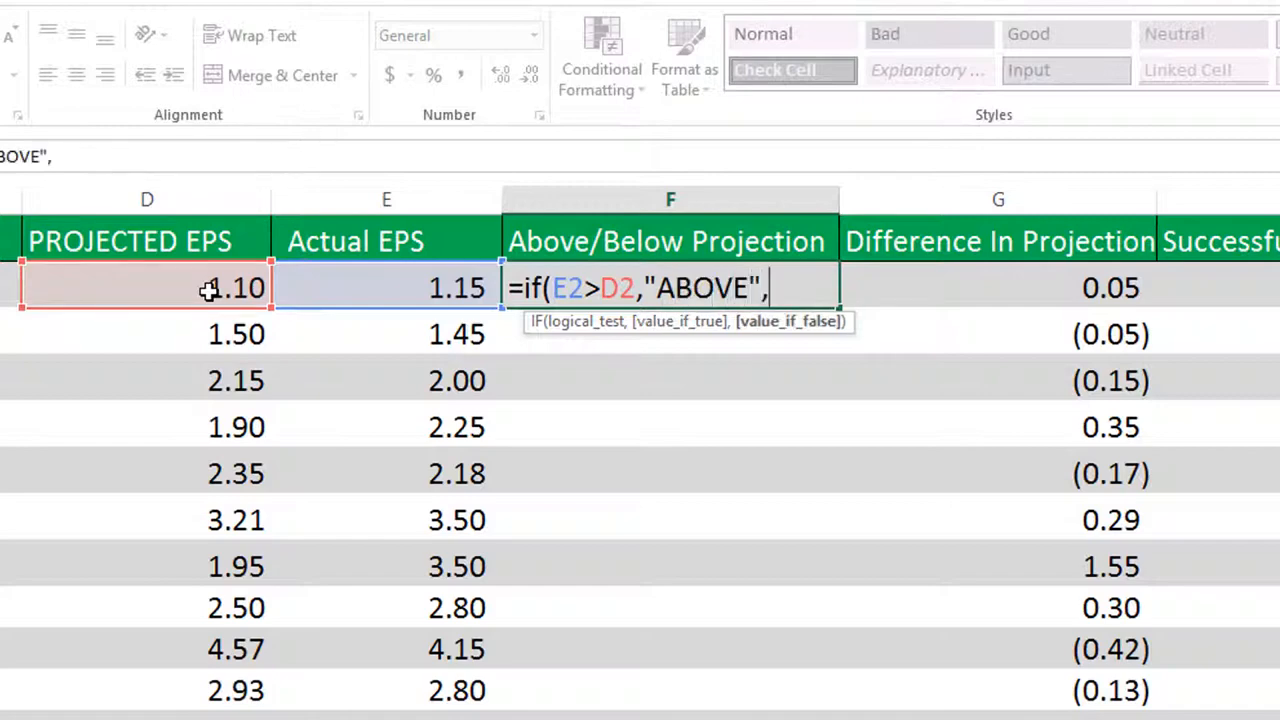
text("BELOW"))
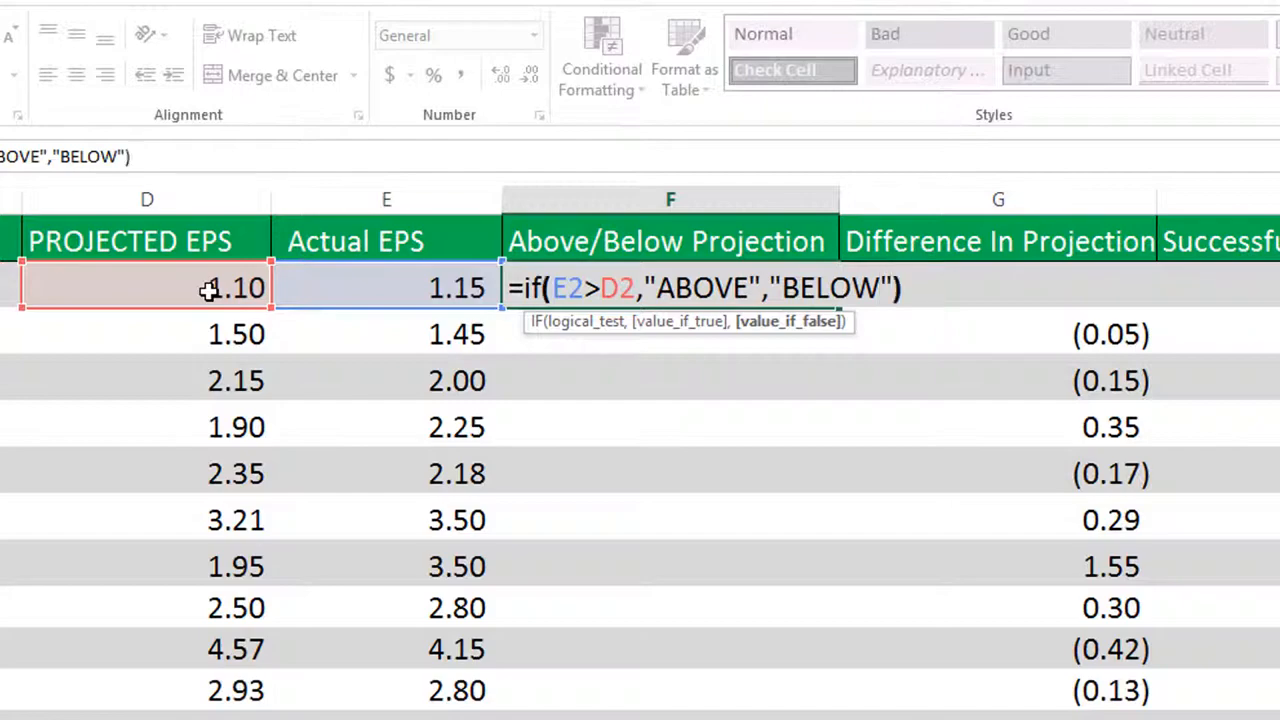
key(Return)
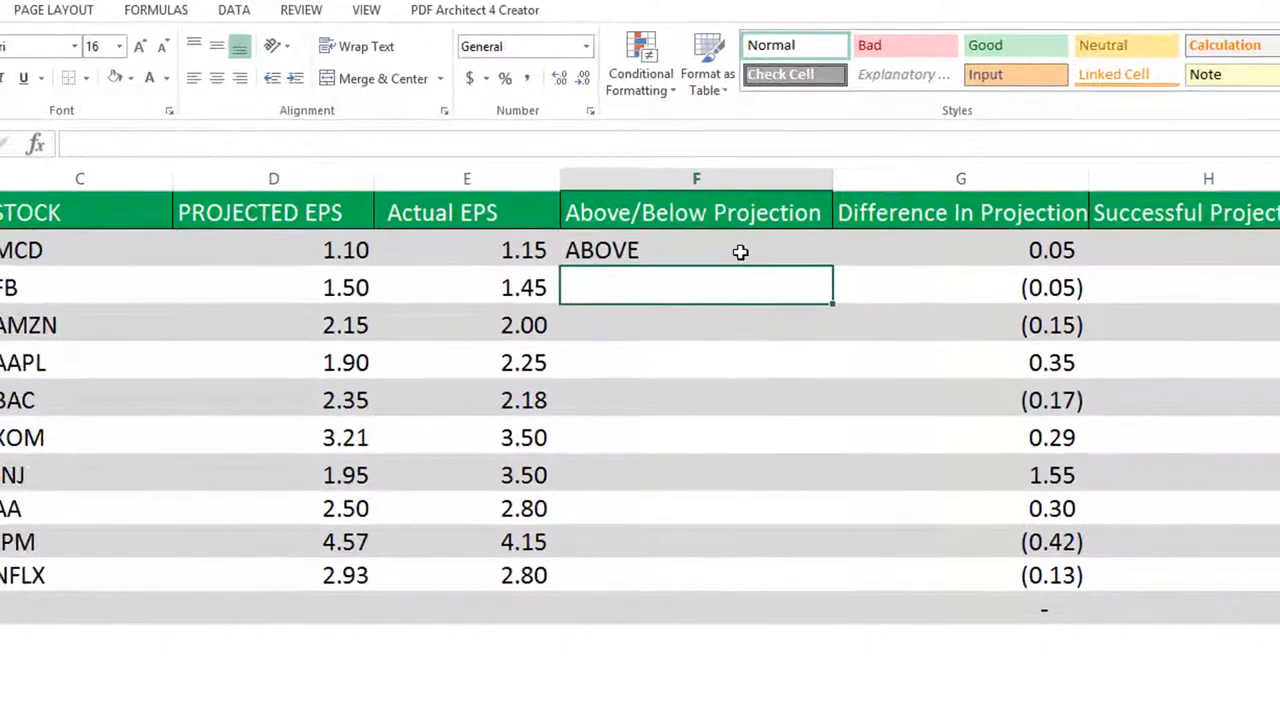
Fill the MCD row's Above/Below Projection formula down through the NFLX row, cell F11
click(743, 262)
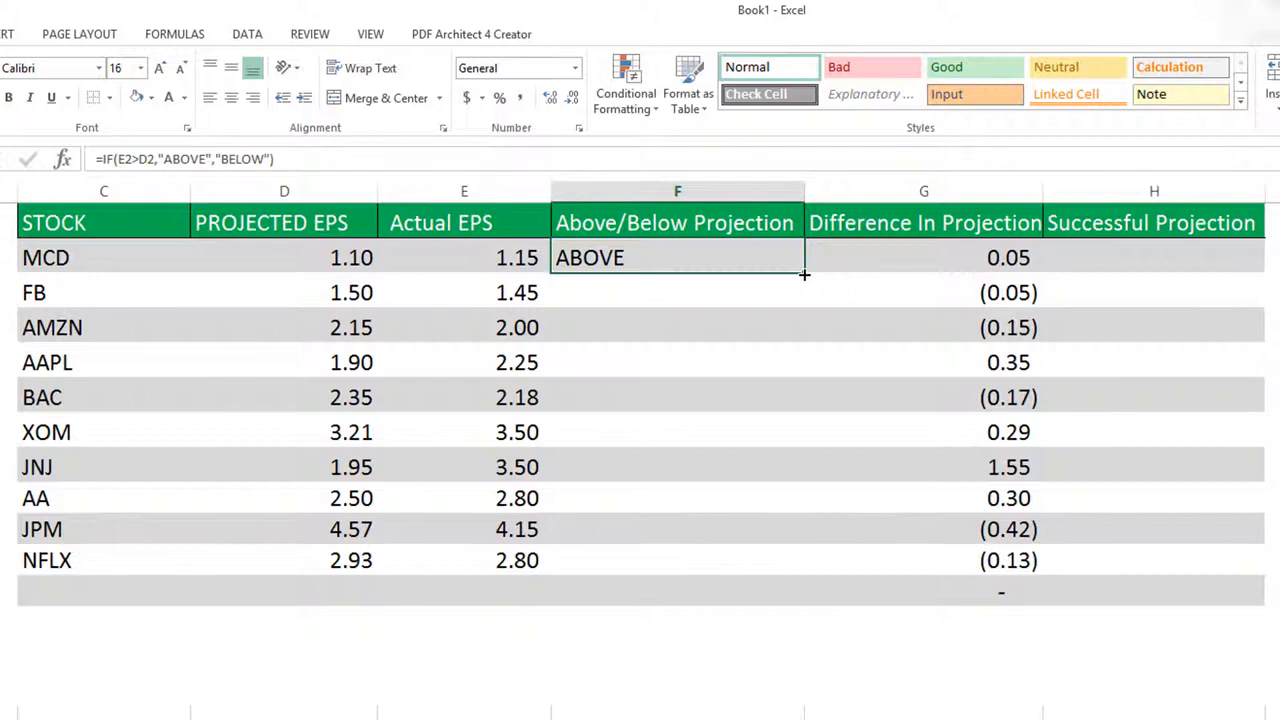
drag(804, 273, 790, 578)
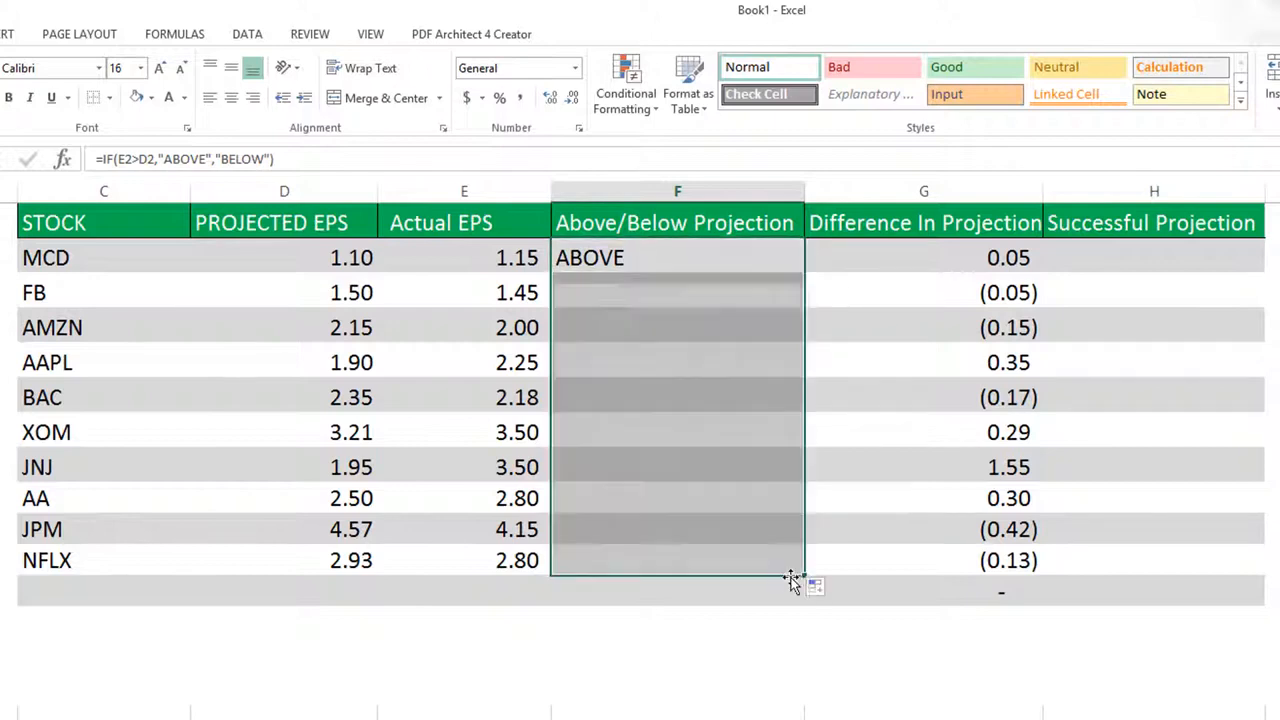
Check the Above/Below Projection results against the projected and actual EPS, and examine the Difference In Projection values
click(634, 297)
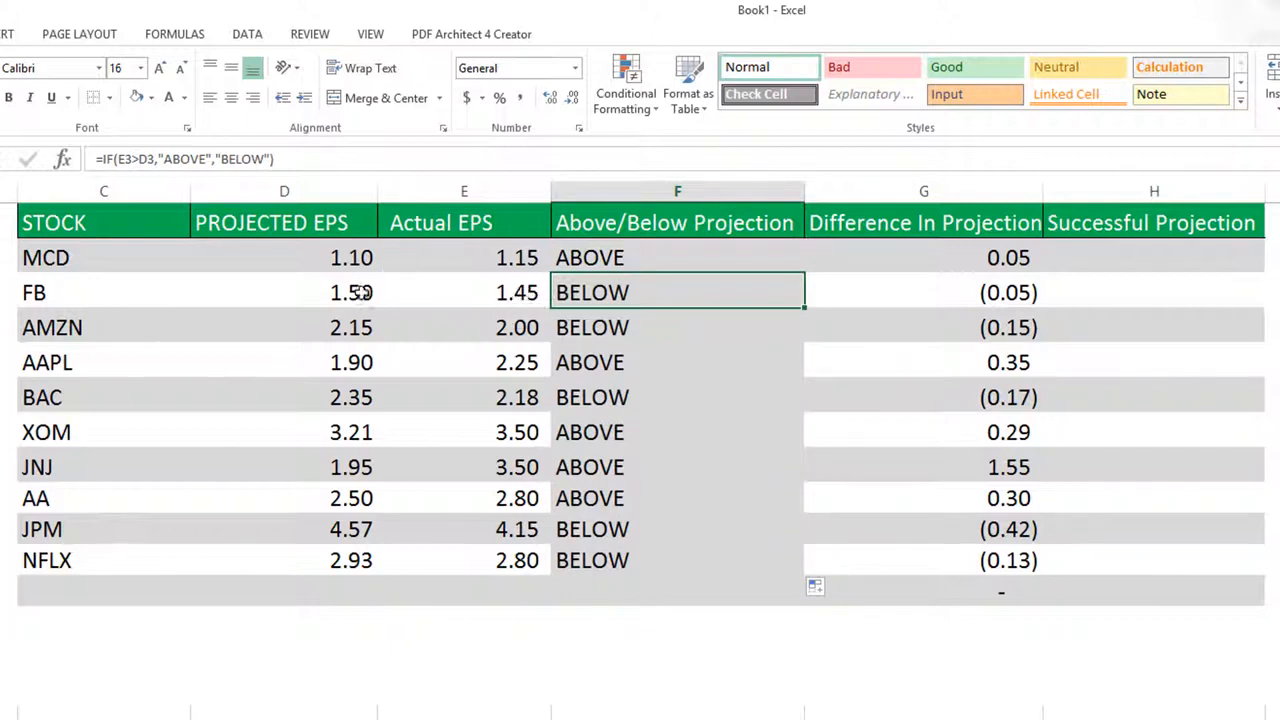
click(356, 293)
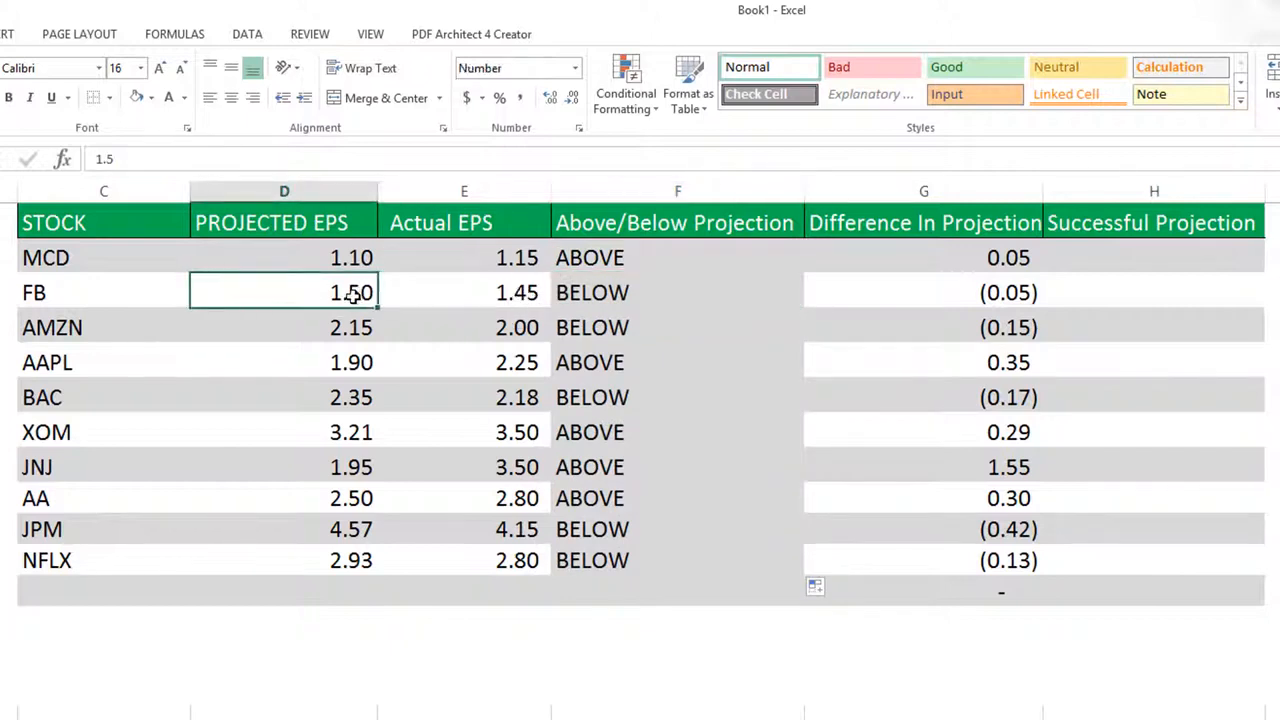
click(598, 360)
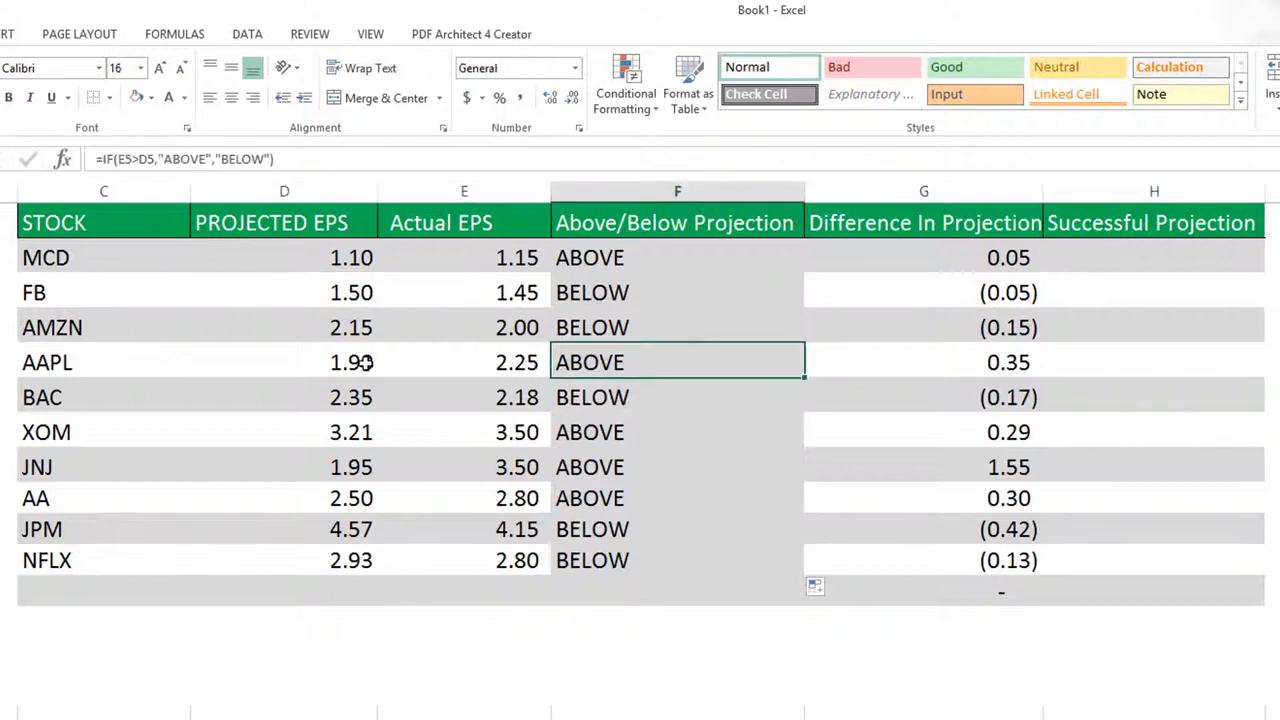
click(610, 392)
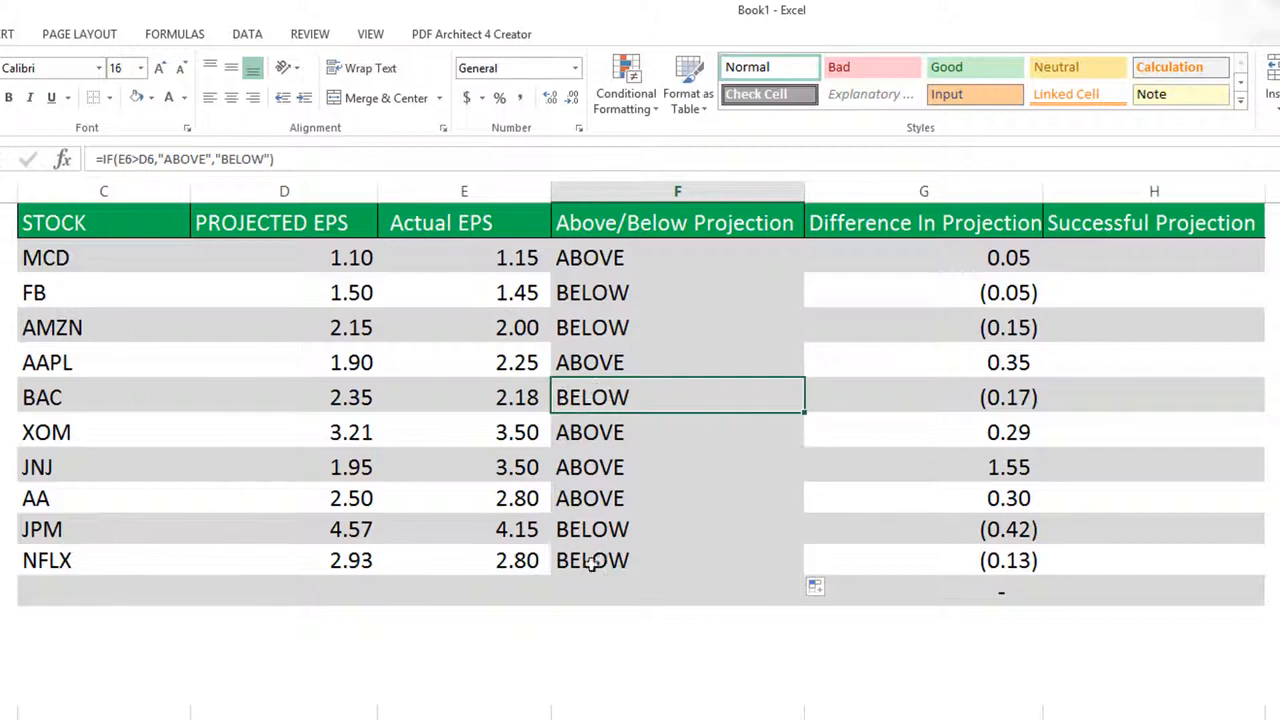
drag(594, 258, 646, 557)
click(1155, 261)
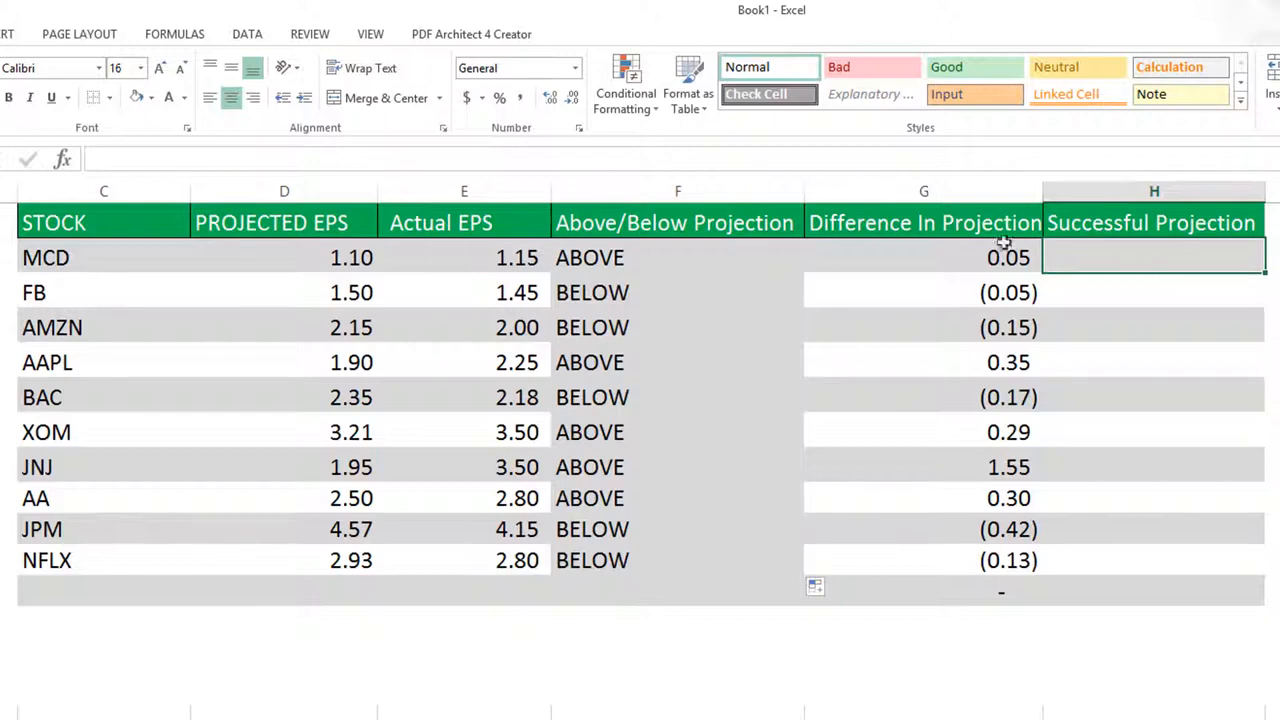
click(993, 190)
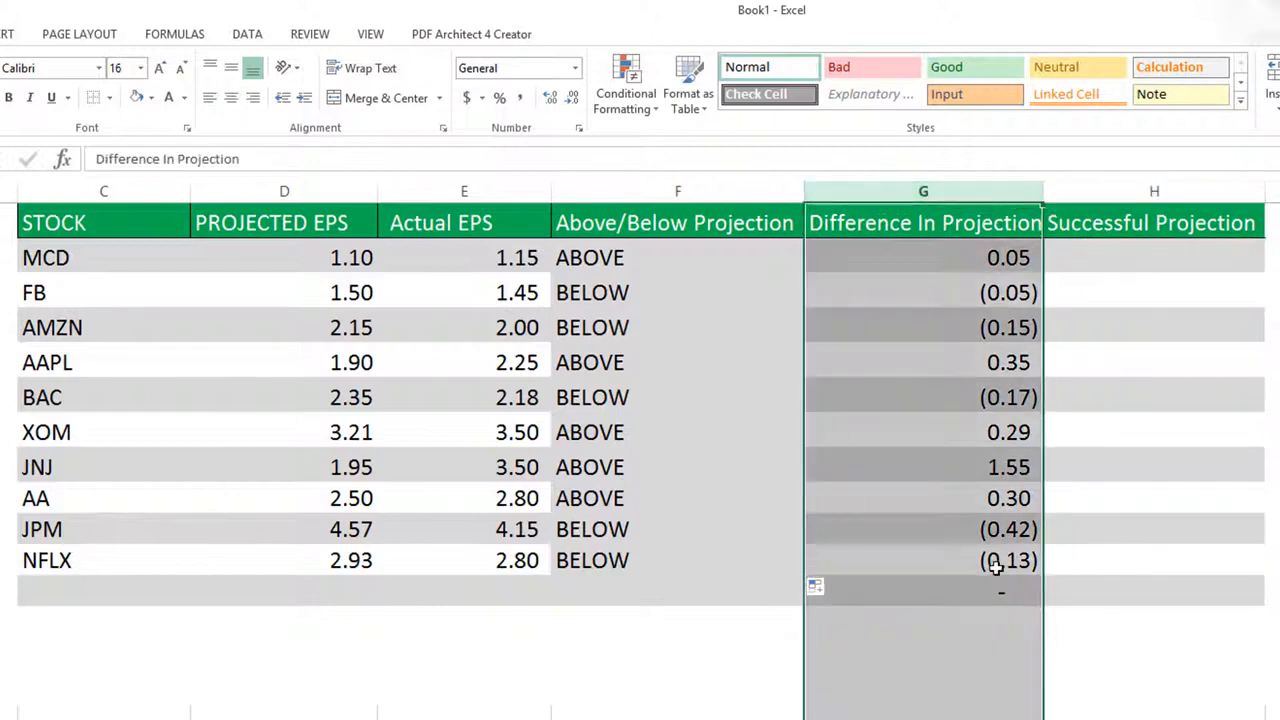
drag(997, 561, 988, 257)
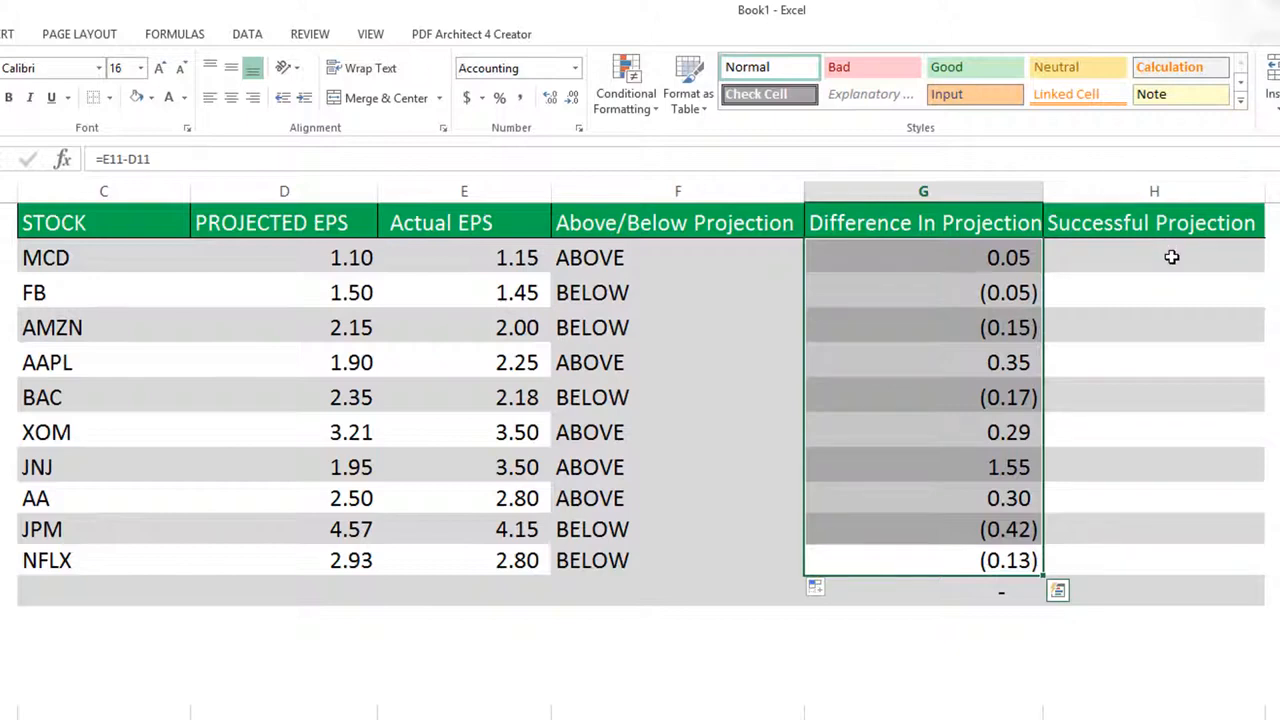
Enter the formula =IF(ABS(G2)<.25,"YES","NO") in the MCD row of the Successful Projection column
click(1174, 258)
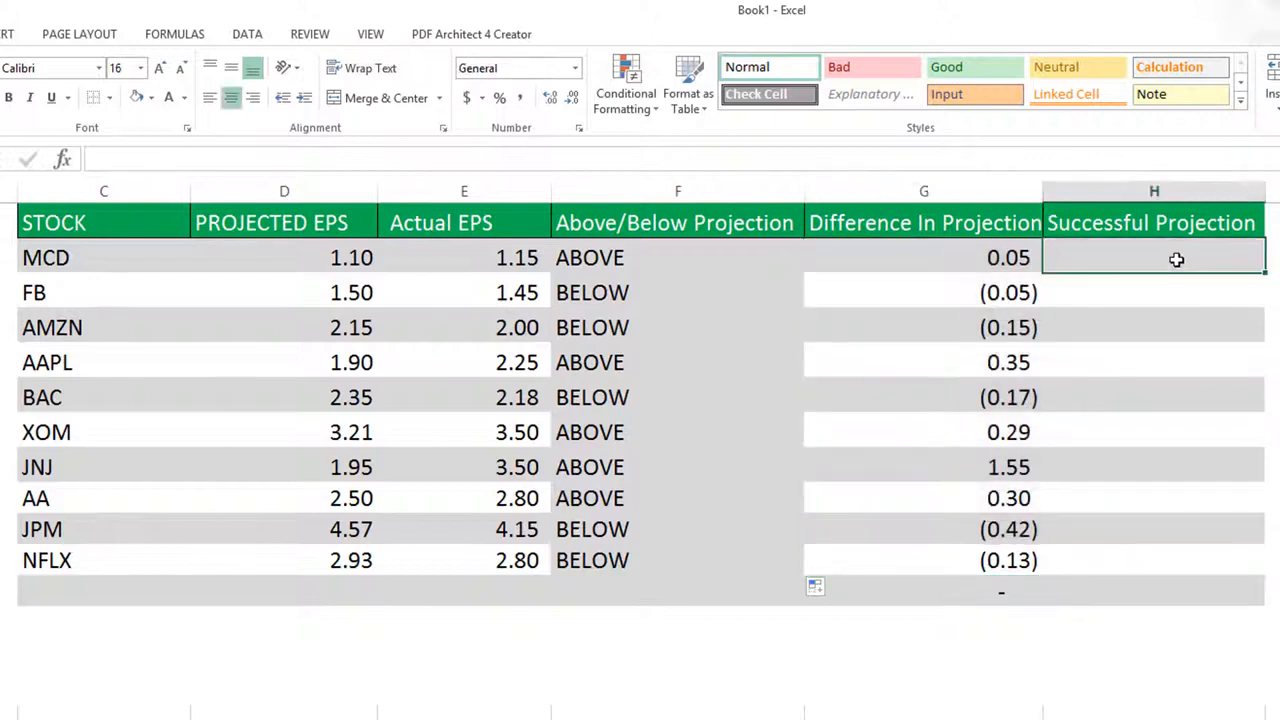
text(=kf()
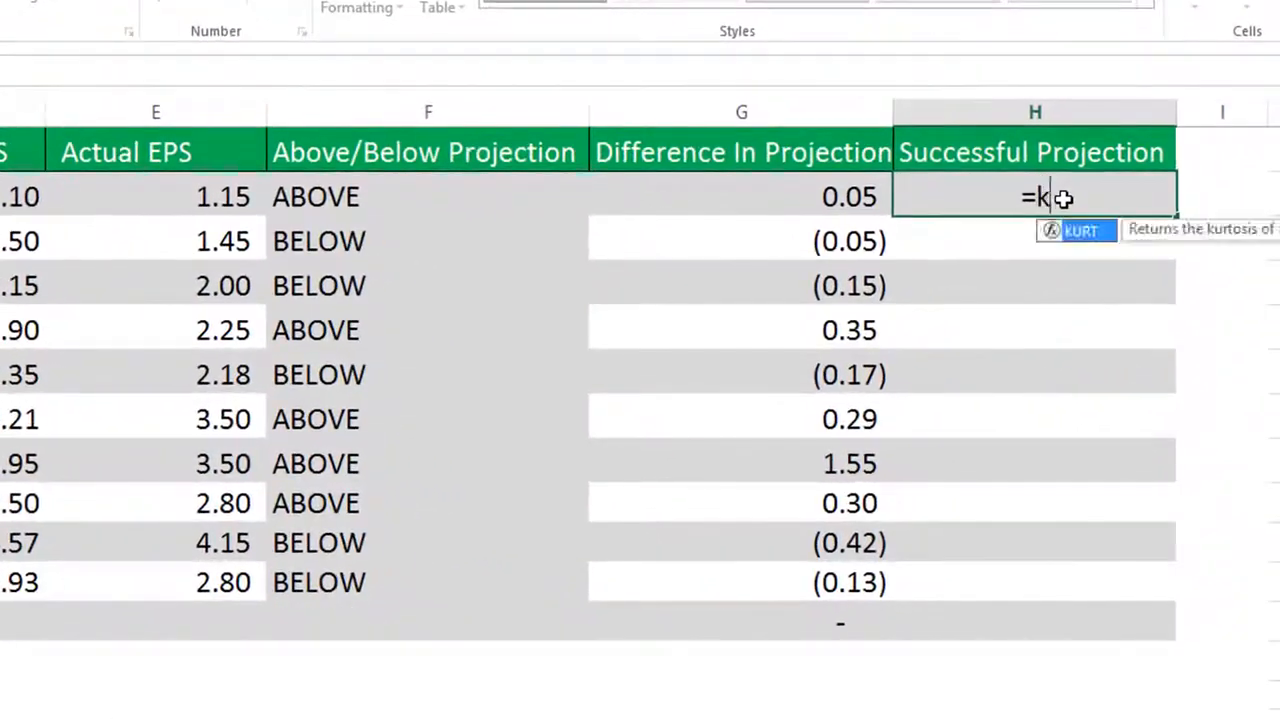
key(BackSpace)
key(BackSpace)
key(BackSpace)
text(if()
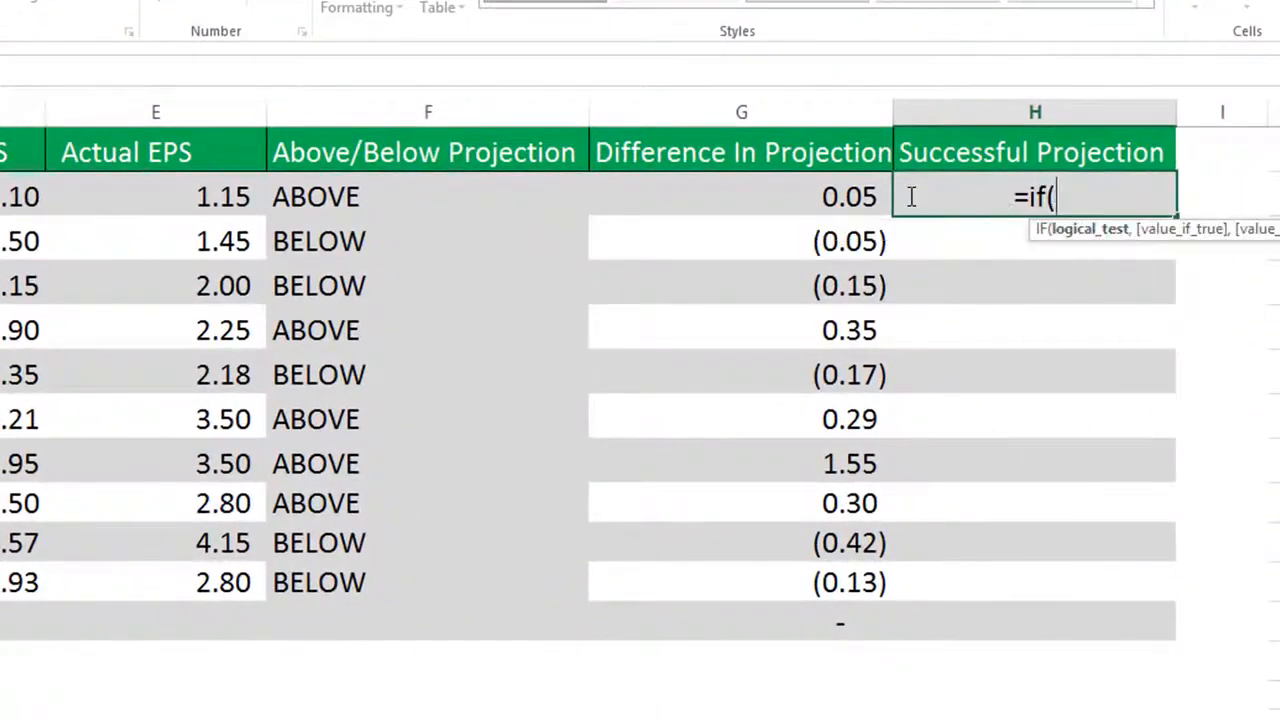
text(ABS)
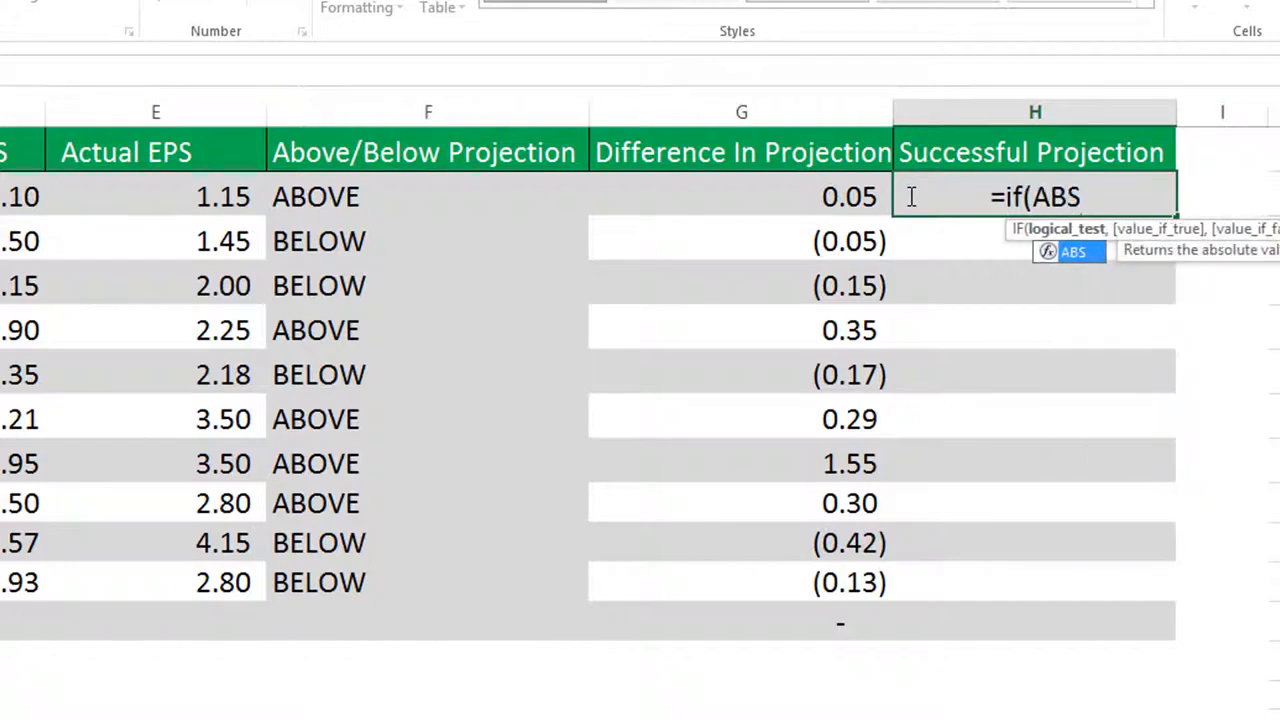
text(()
click(846, 196)
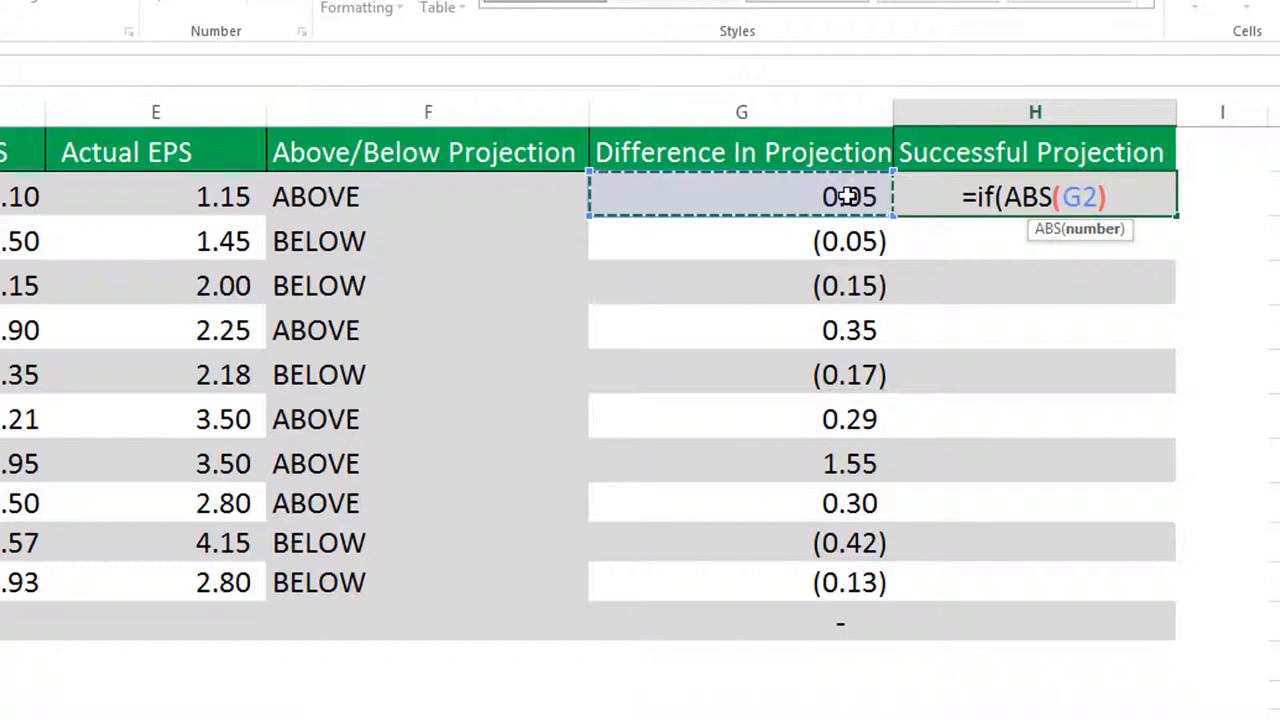
text())
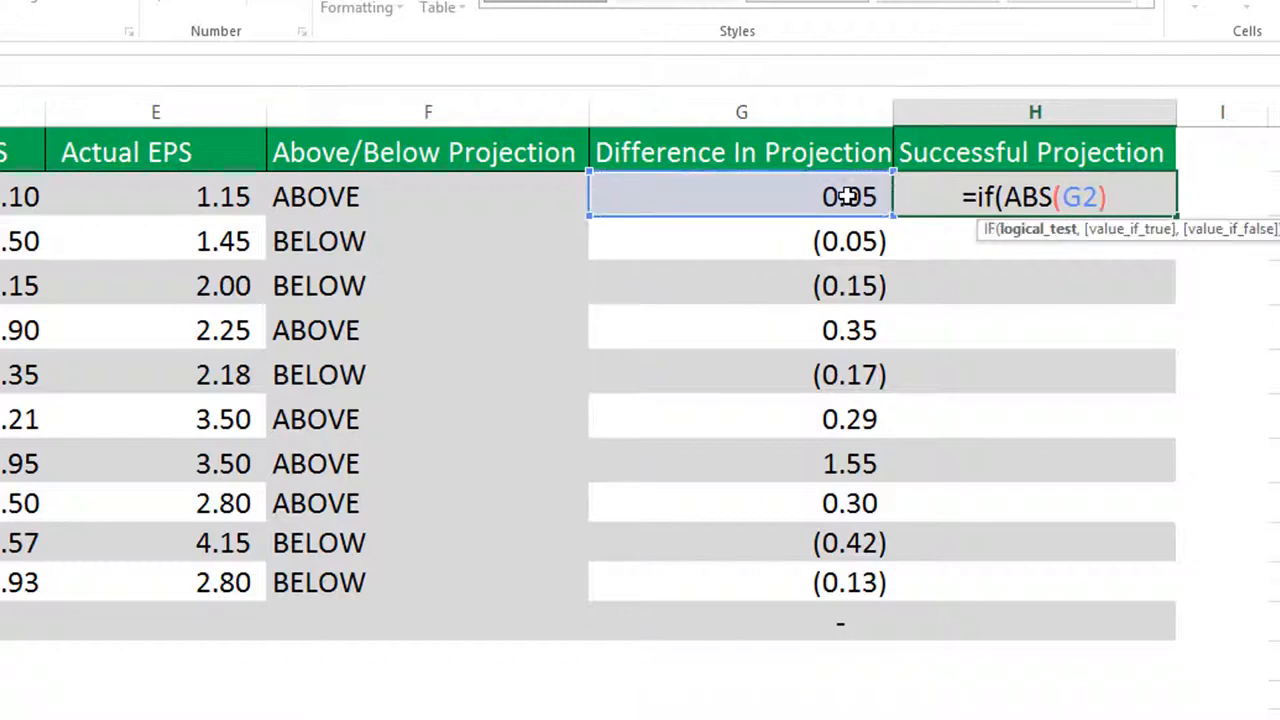
text(<)
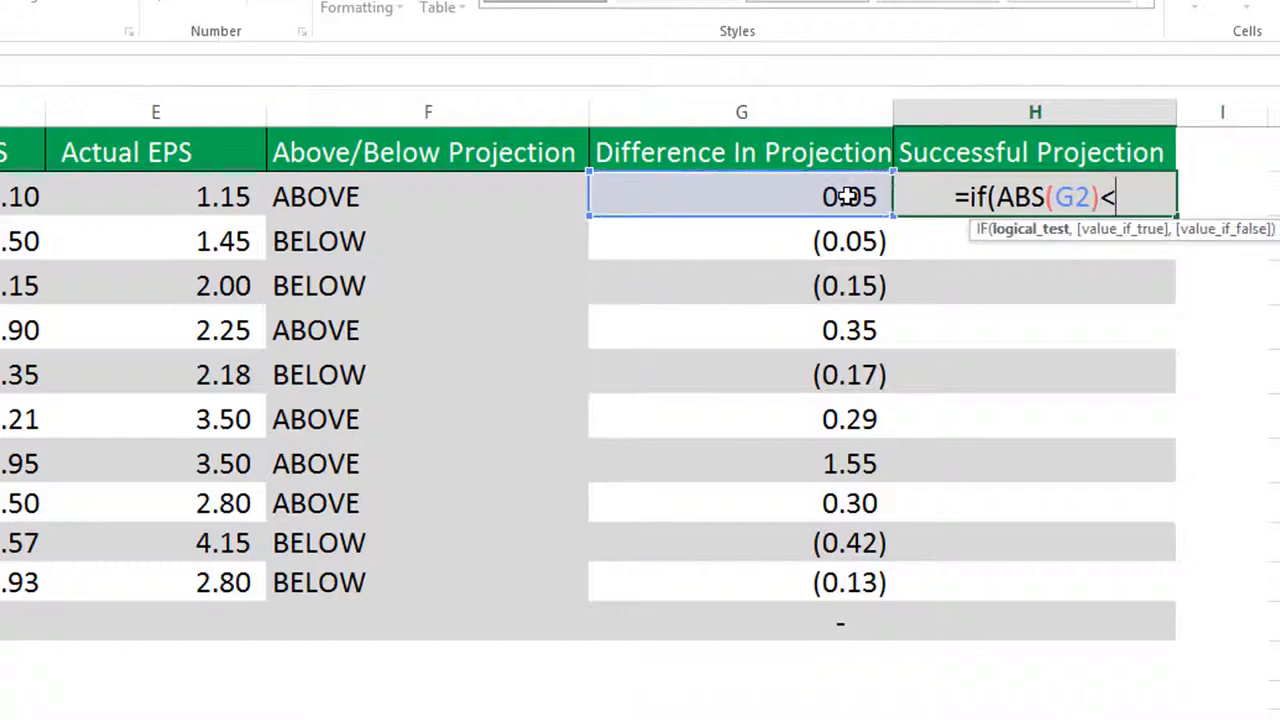
text(.25)
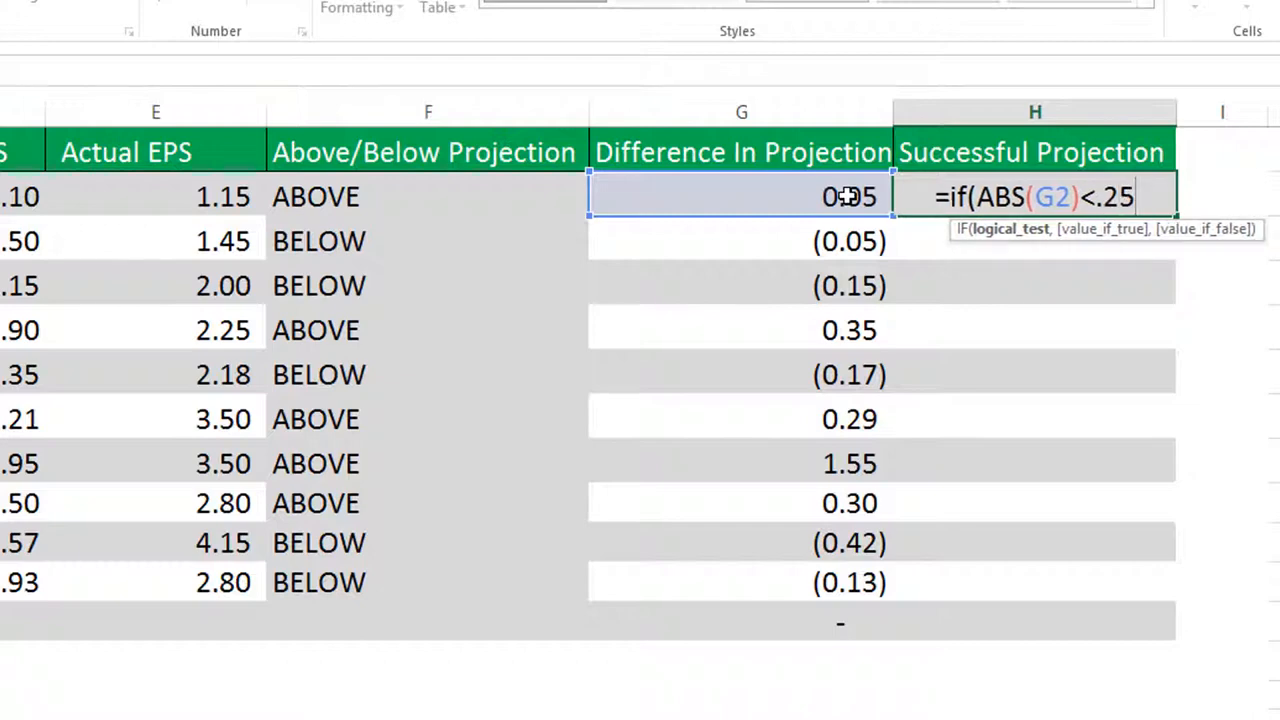
text(,)
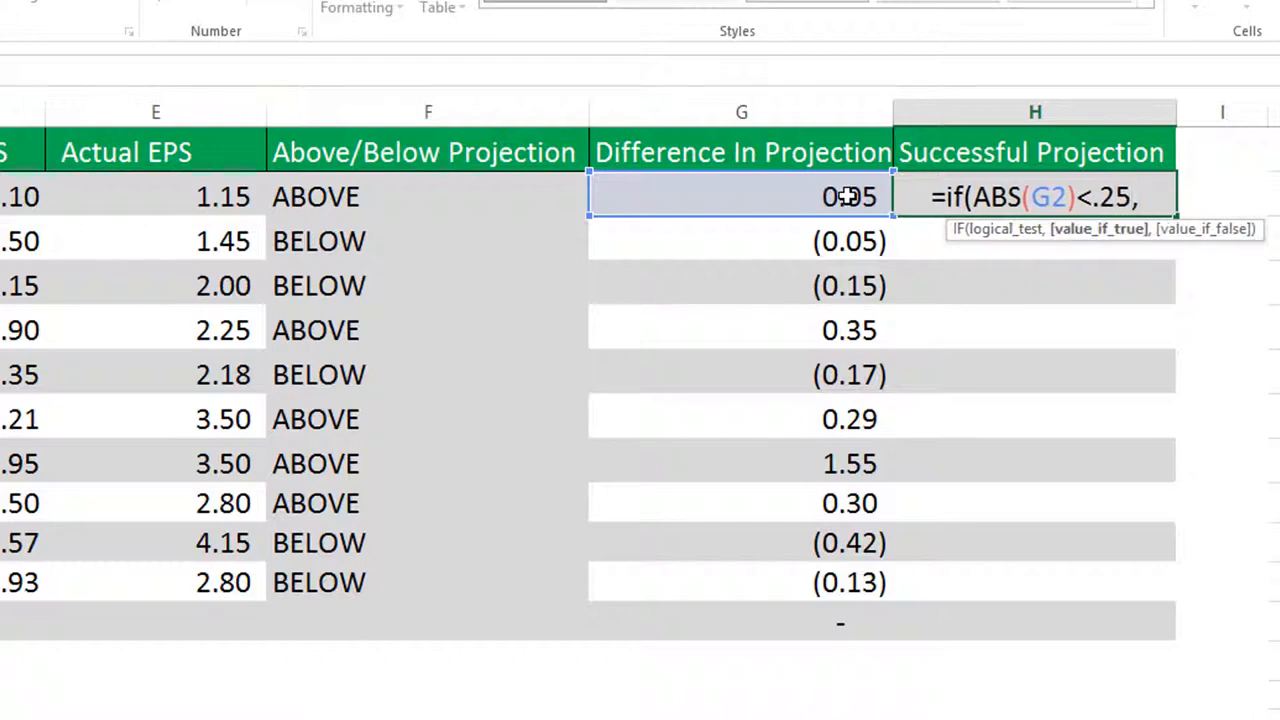
text("YES")
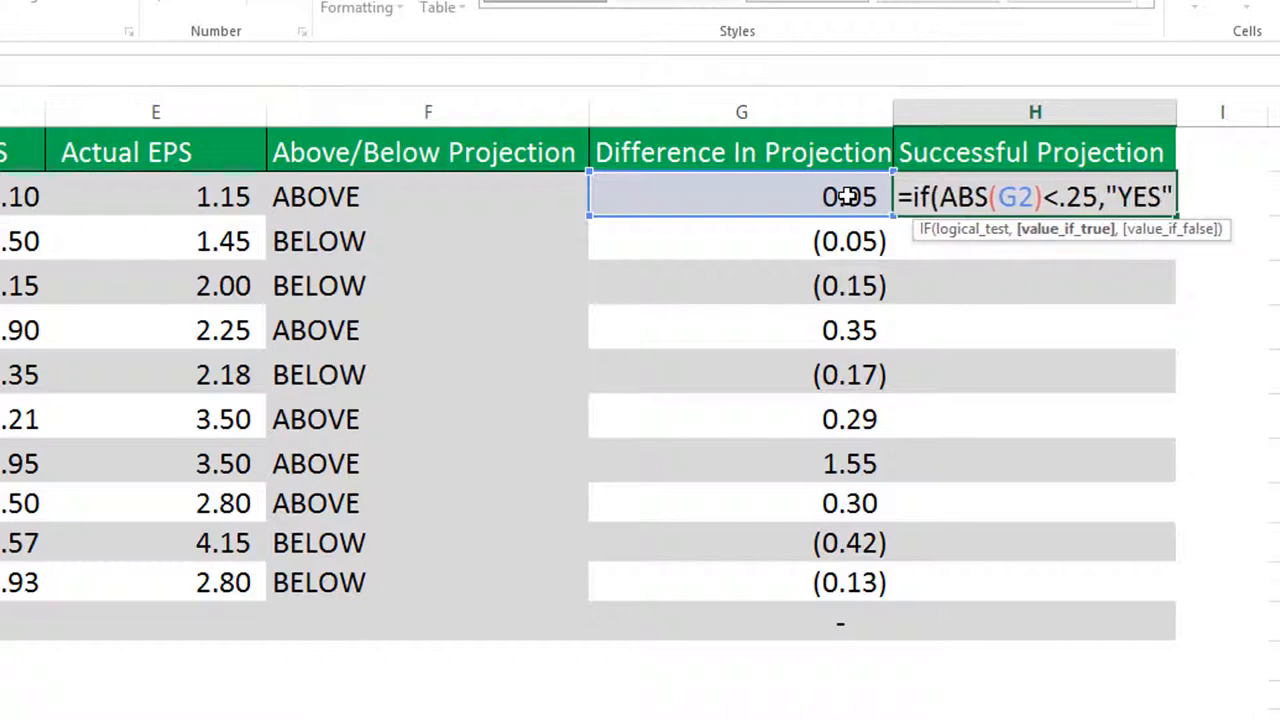
text(,")
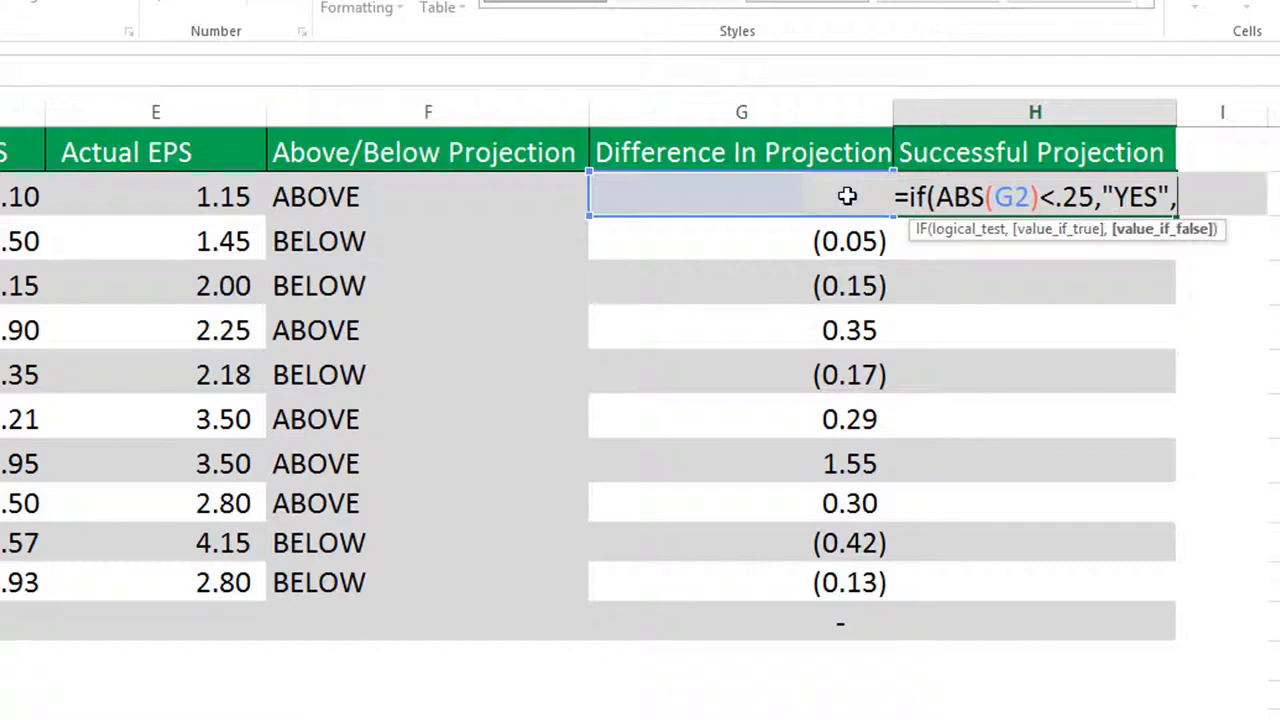
text(NO)
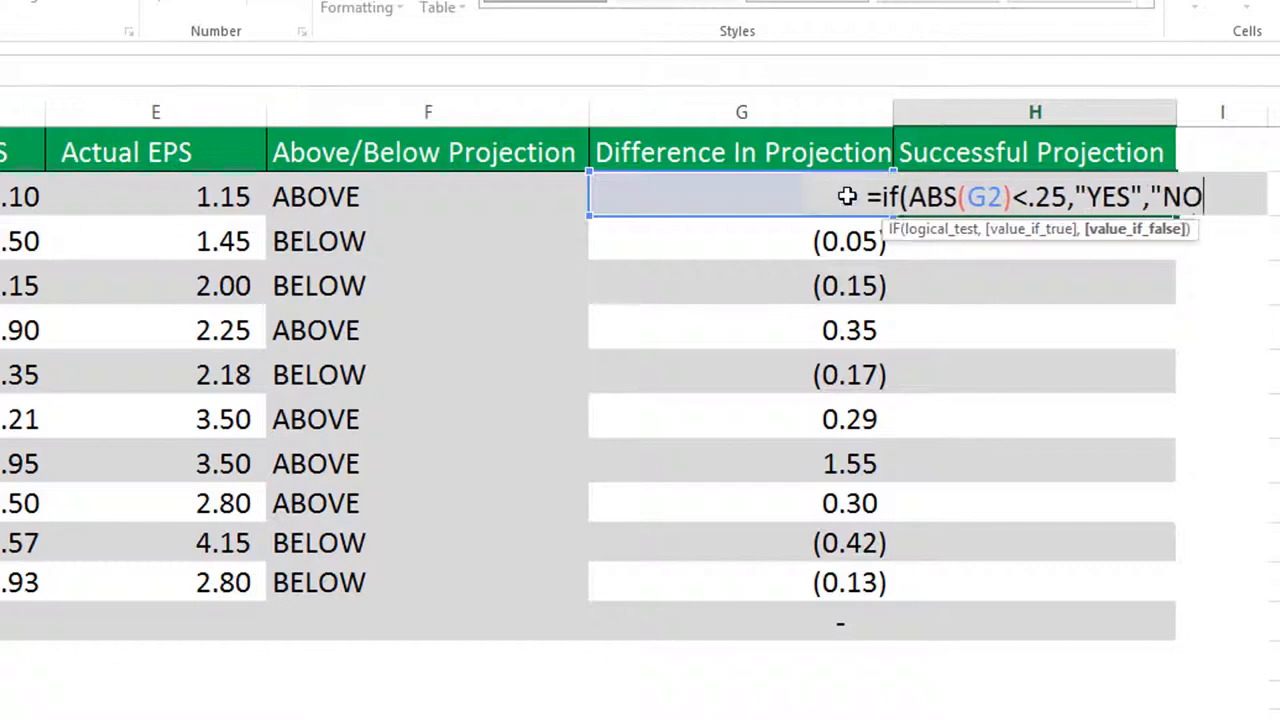
text("))
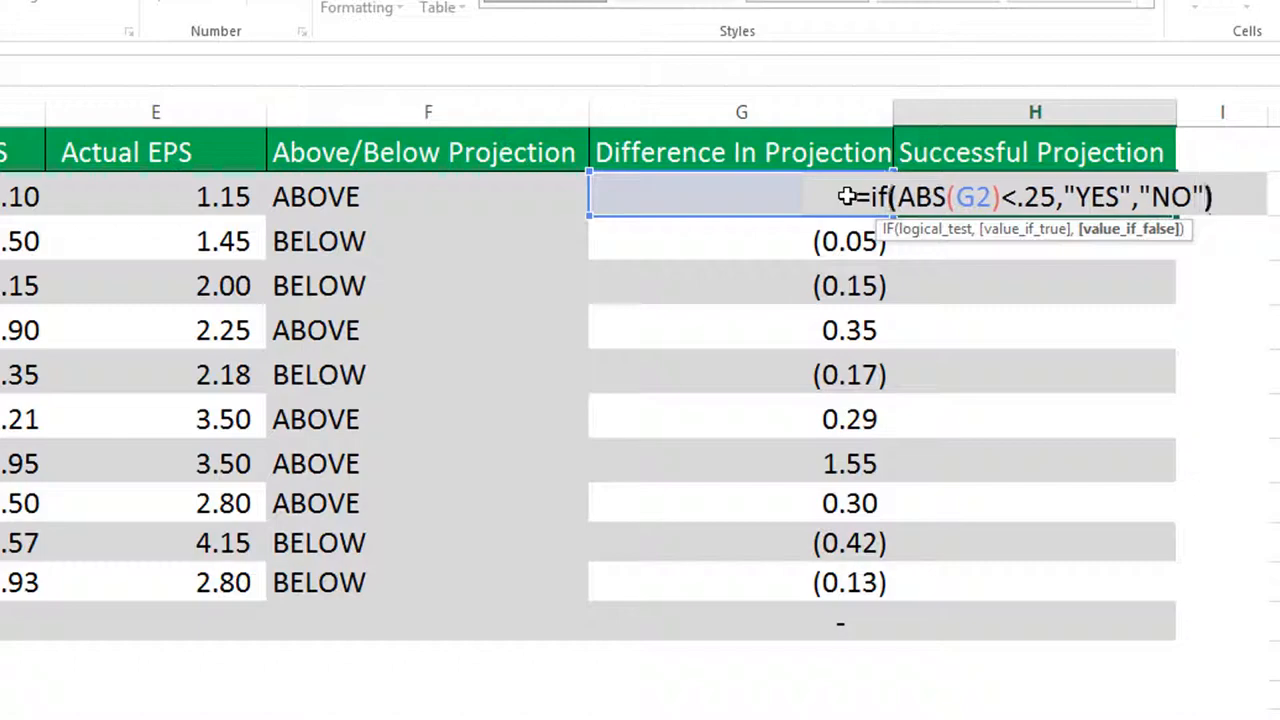
key(Return)
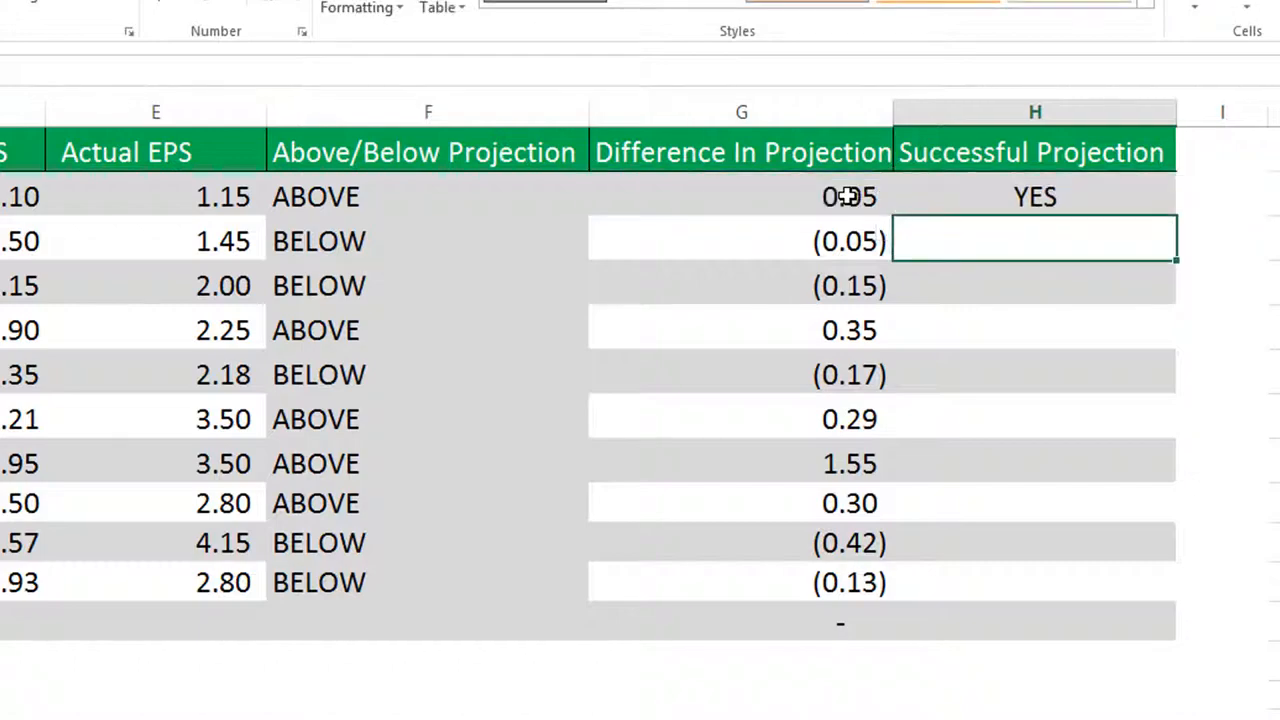
Fill the MCD row's Successful Projection formula down through the NFLX row, cell H11
click(848, 196)
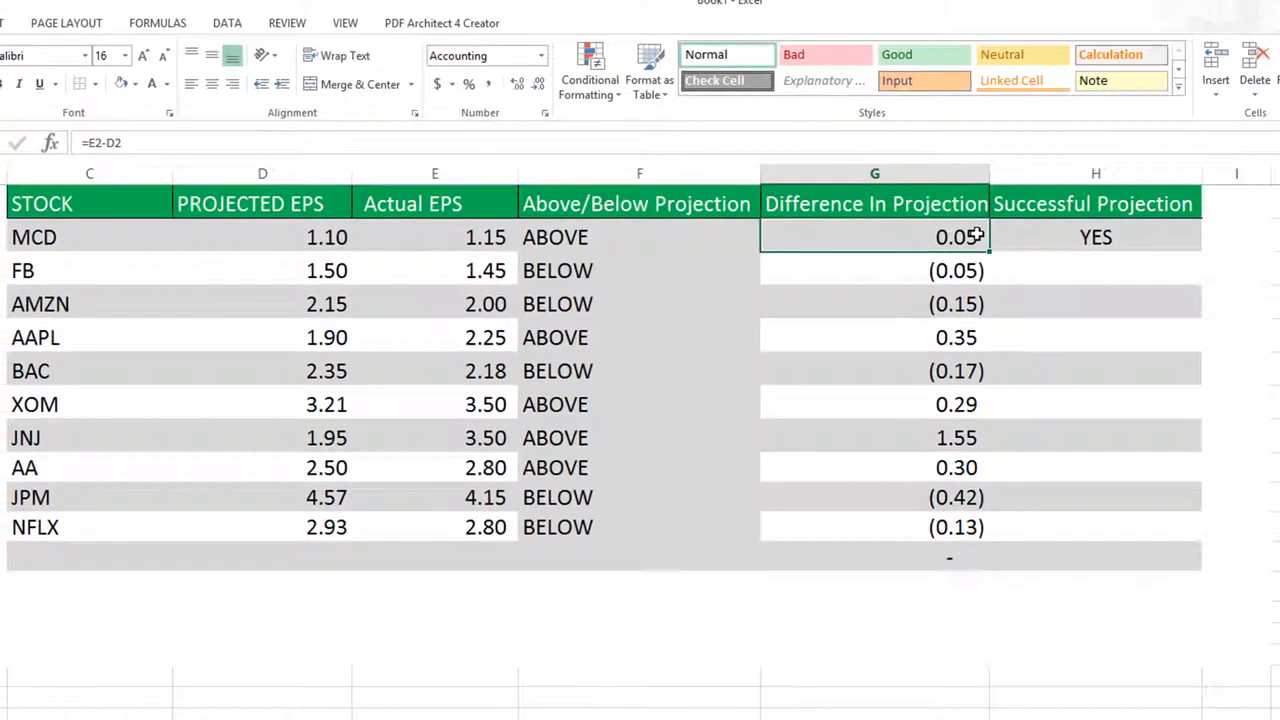
click(1040, 238)
drag(1201, 252, 1162, 535)
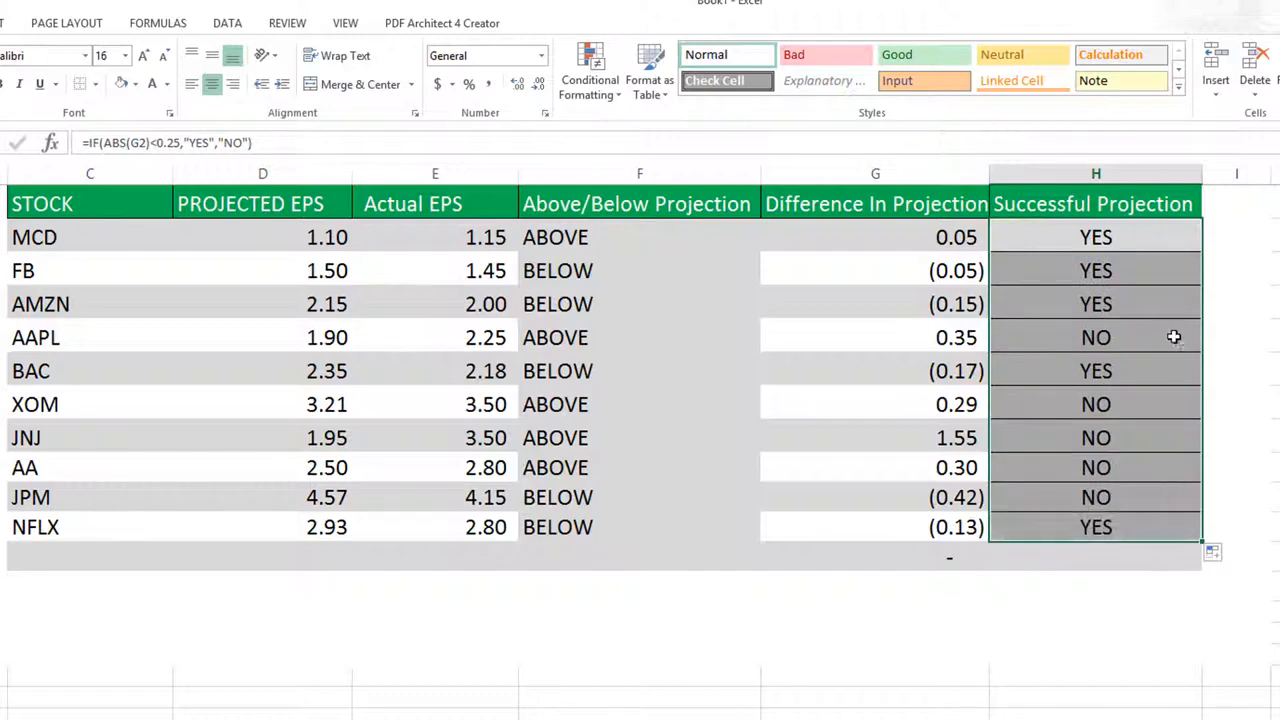
Check the Successful Projection results for AAPL and for XOM through NFLX against their Difference In Projection values
drag(1174, 337, 118, 343)
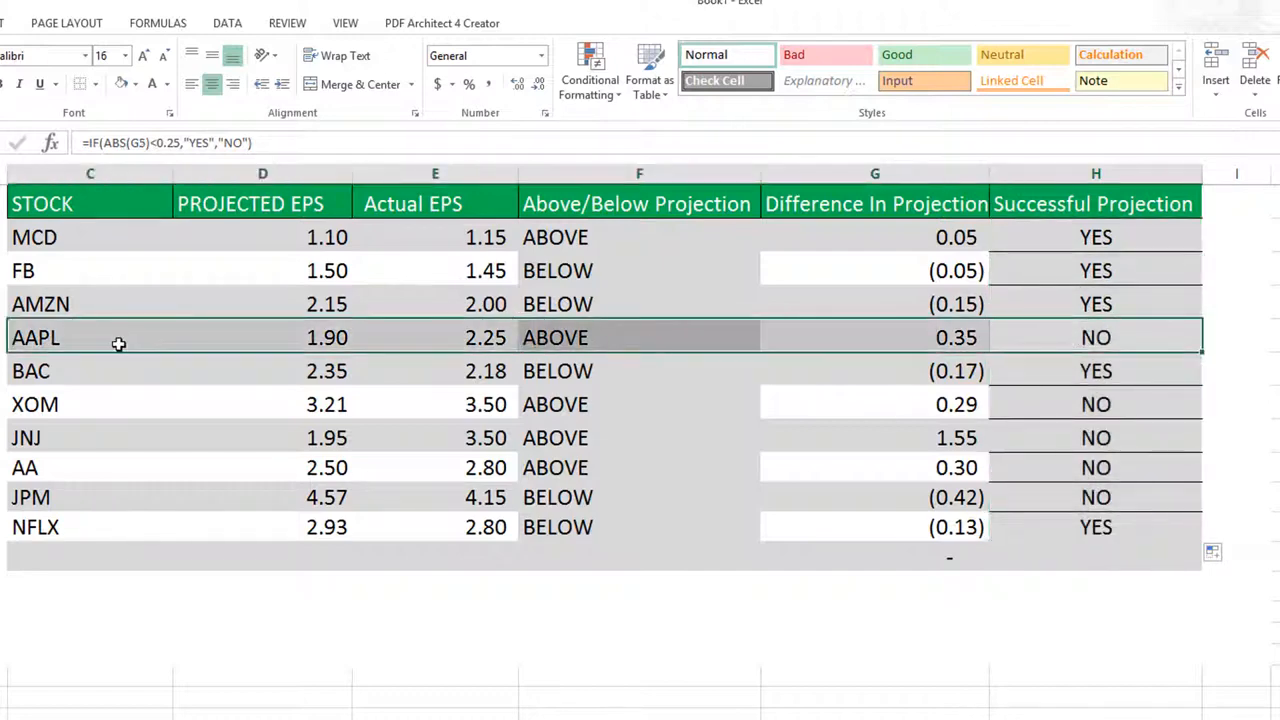
click(968, 341)
click(1143, 337)
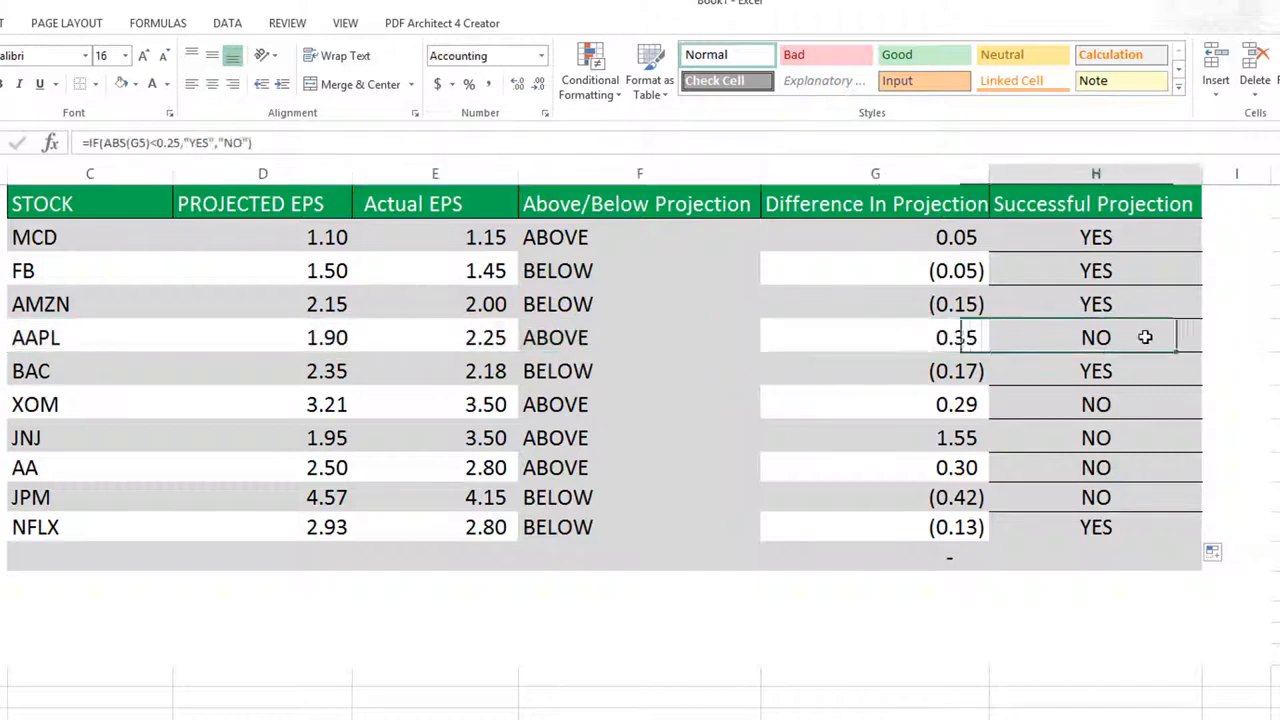
click(1152, 406)
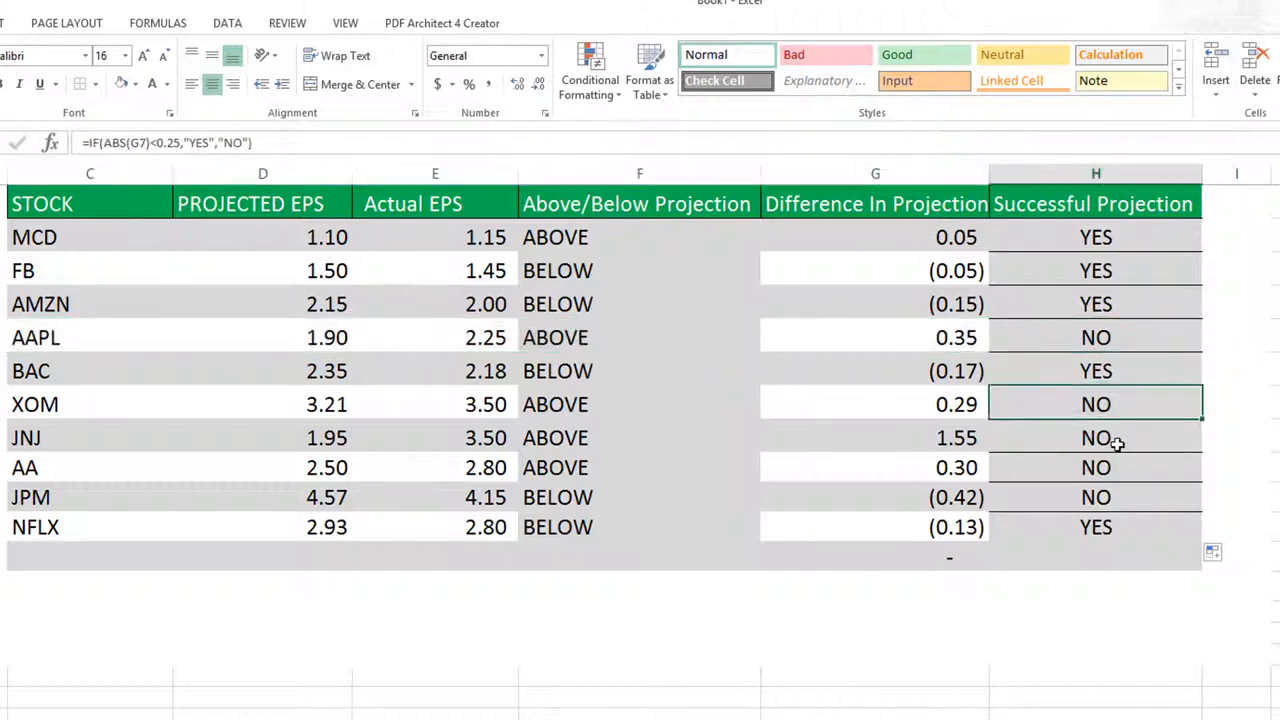
click(1118, 440)
click(1118, 467)
click(1114, 498)
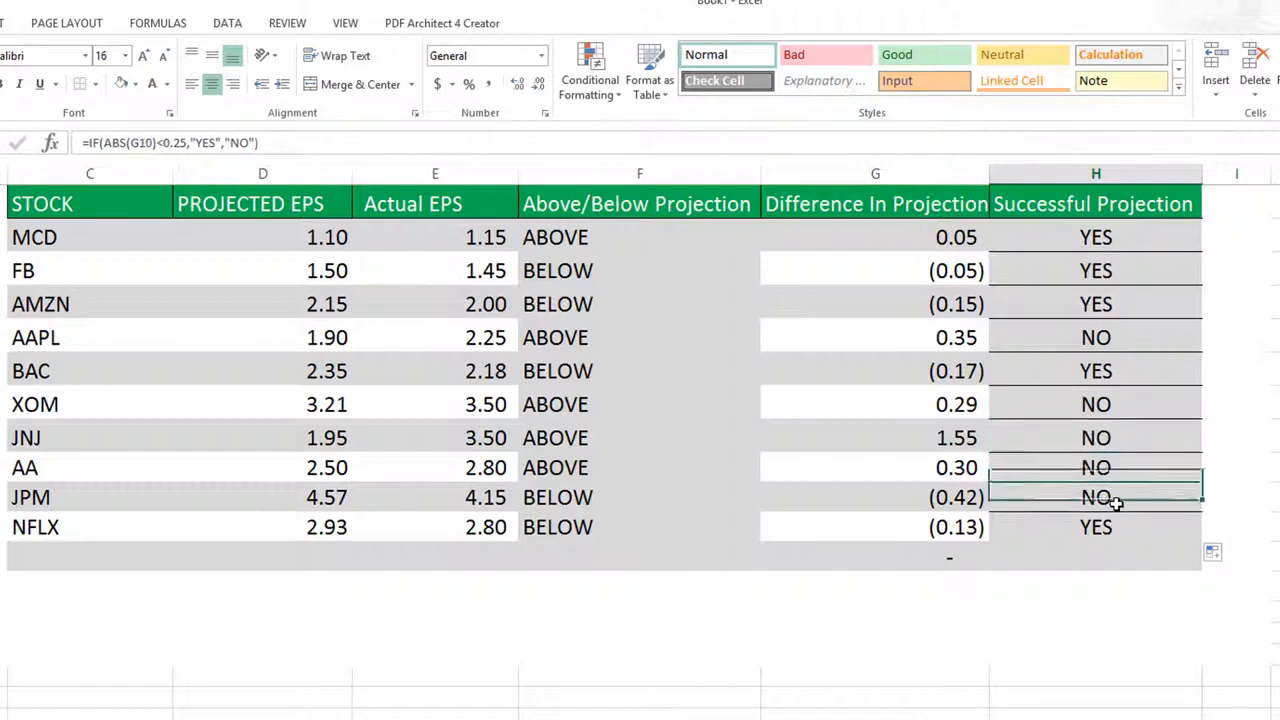
click(1114, 530)
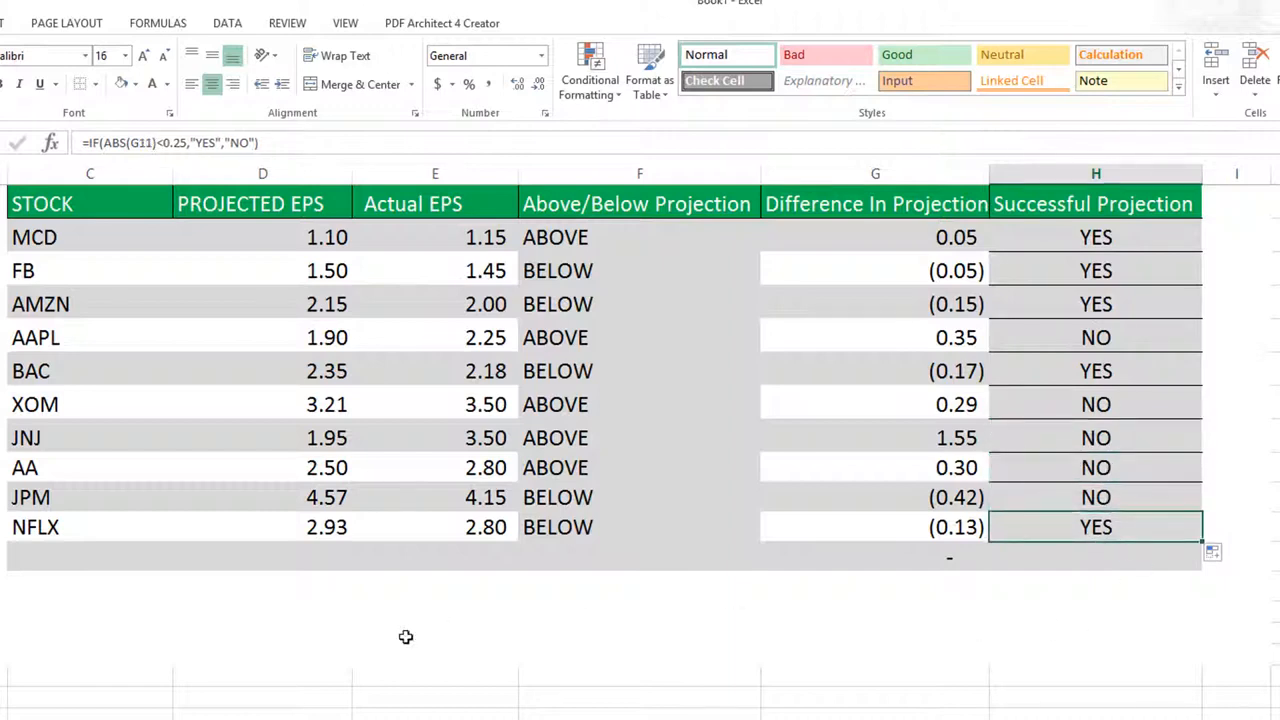